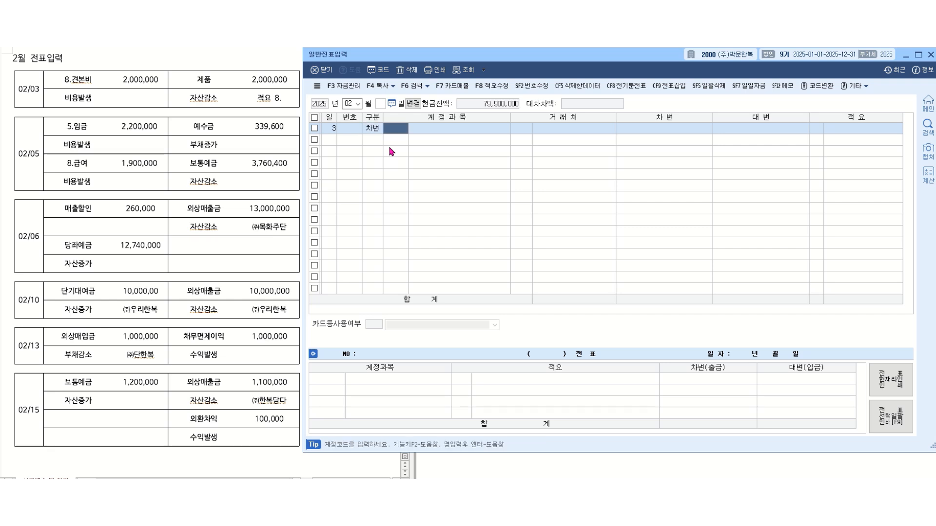
# Complete the 3 February debit line with account 0842 견본비 and an amount of 2,000,000, leaving the 거래처 blank
pyautogui.write('견보')
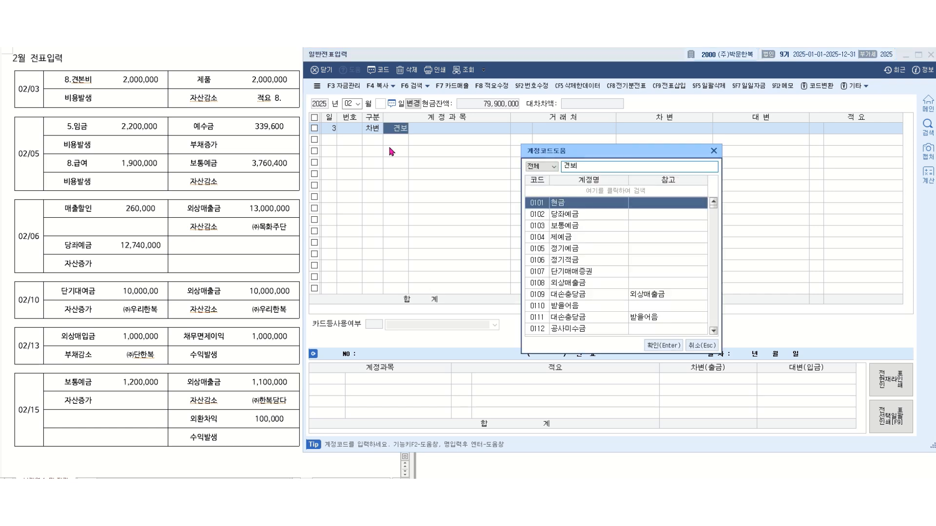
pyautogui.press('Return')
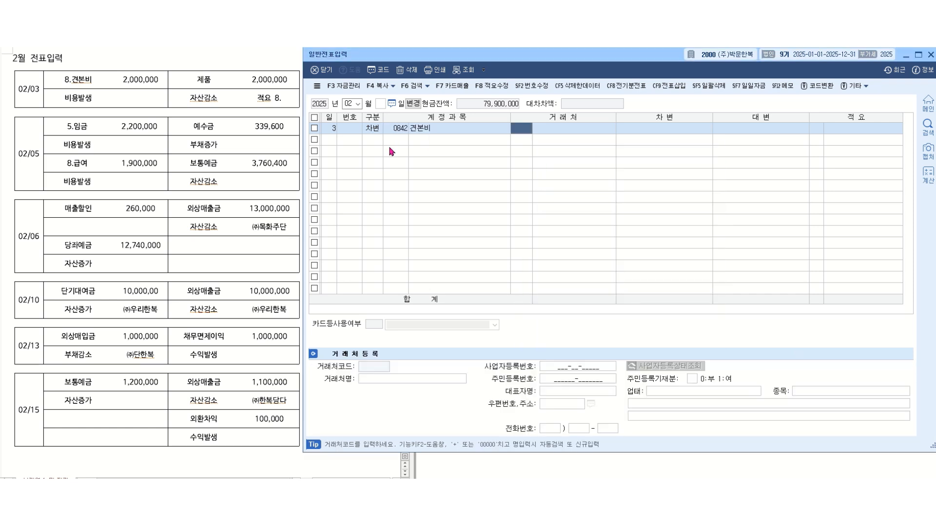
pyautogui.press('Return')
pyautogui.write('2000000')
pyautogui.press('Return')
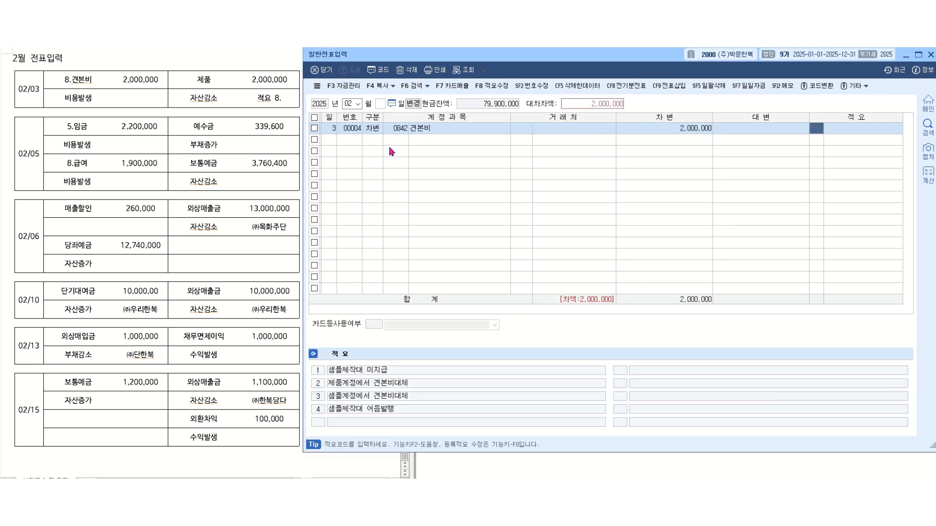
pyautogui.press('Return')
# Add a credit line for the 3rd with account 0150 제품, amount 2,000,000 and 적요 code 8 (타계정으로 대체액)
pyautogui.write('3')
pyautogui.press('Return')
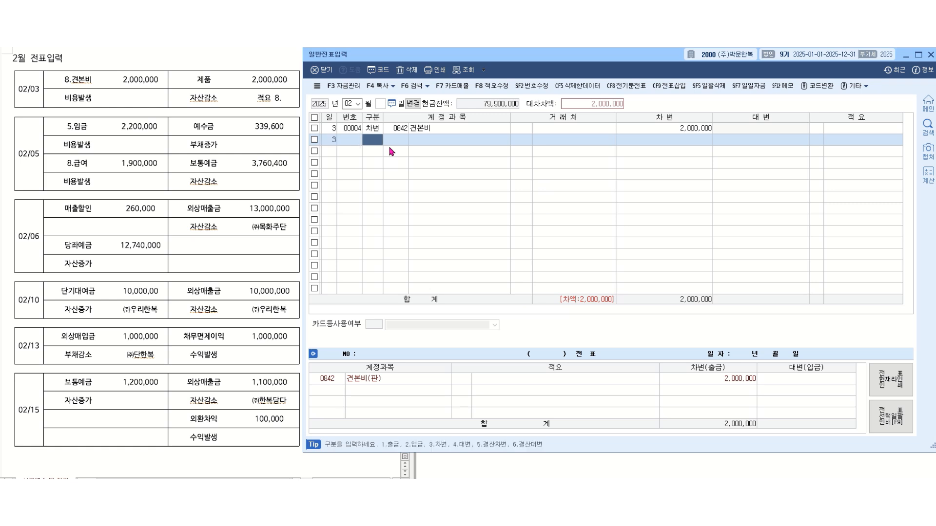
pyautogui.write('4')
pyautogui.press('Return')
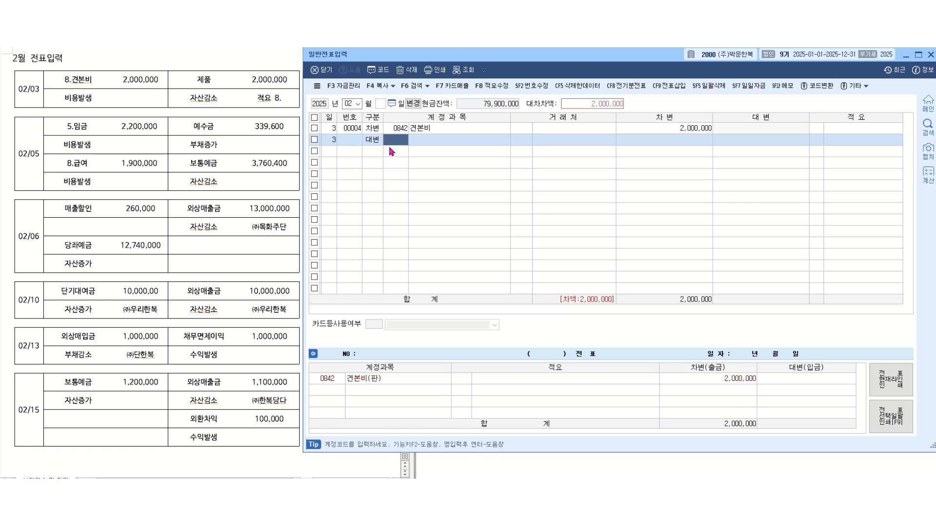
pyautogui.write('제품')
pyautogui.press('Return')
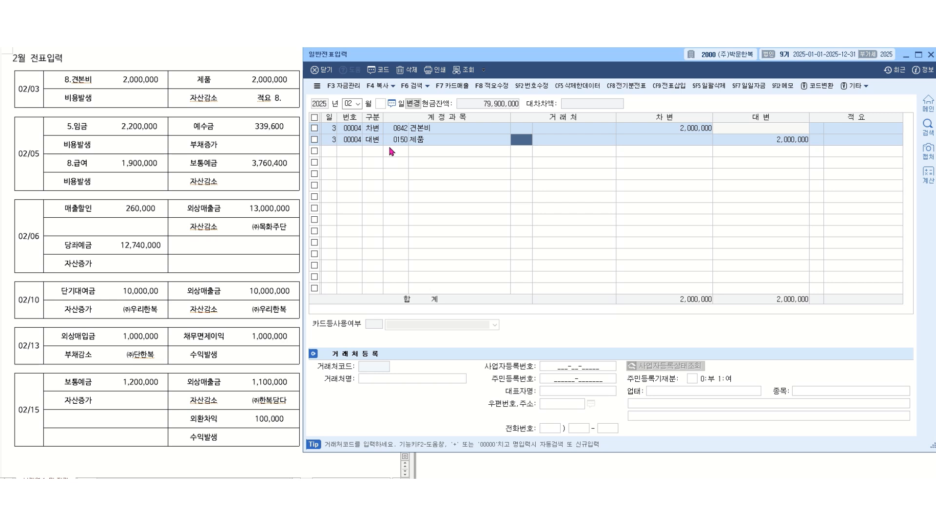
pyautogui.press('Return')
pyautogui.press('Return')
pyautogui.press('Return')
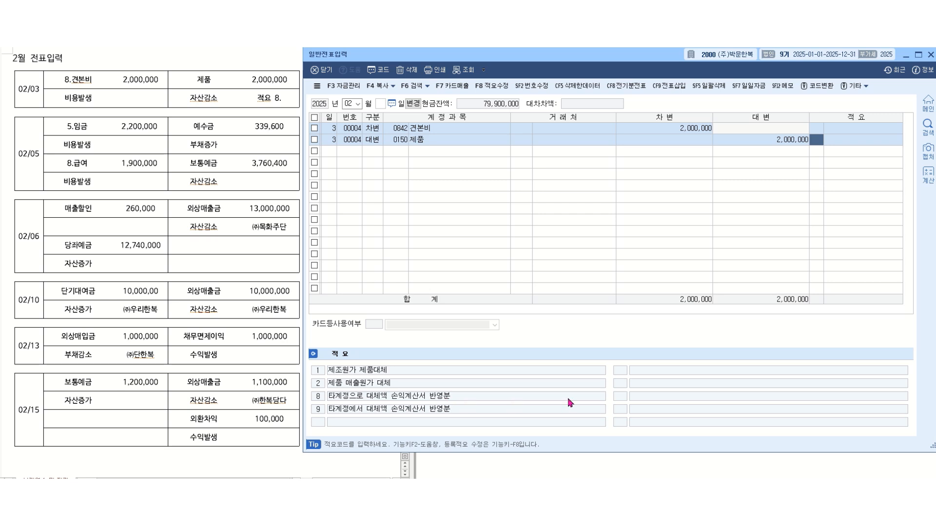
pyautogui.write('8')
pyautogui.press('Return')
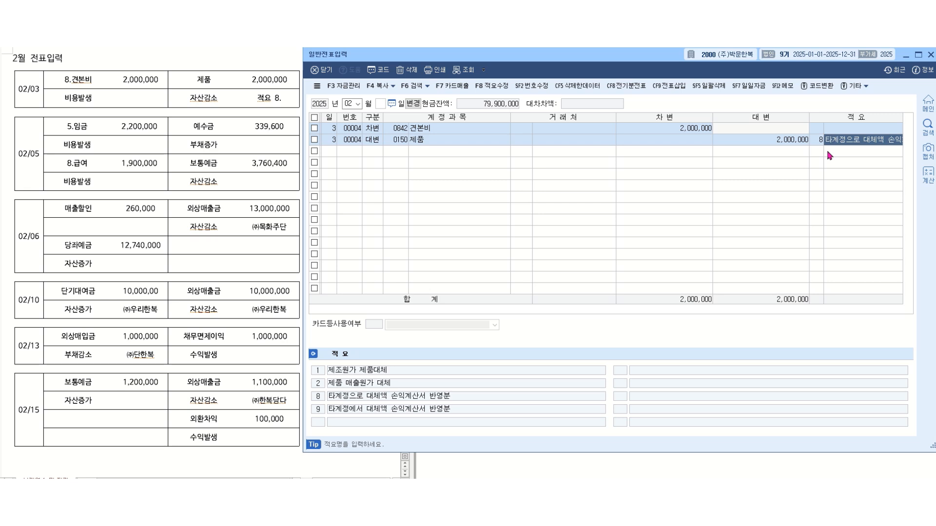
pyautogui.press('Return')
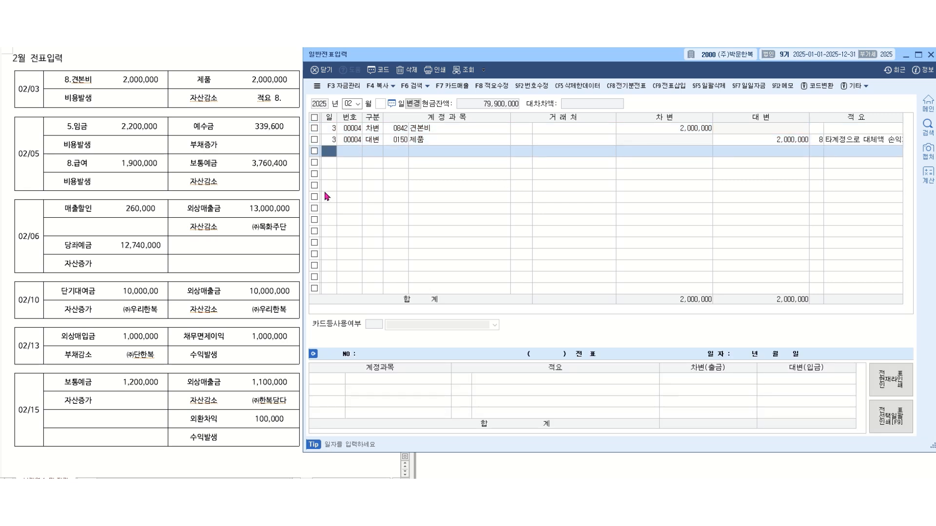
# Add a debit line for the 5th with account 0504 임금 (제조원가) and an amount of 2,200,000
pyautogui.write('5')
pyautogui.press('Return')
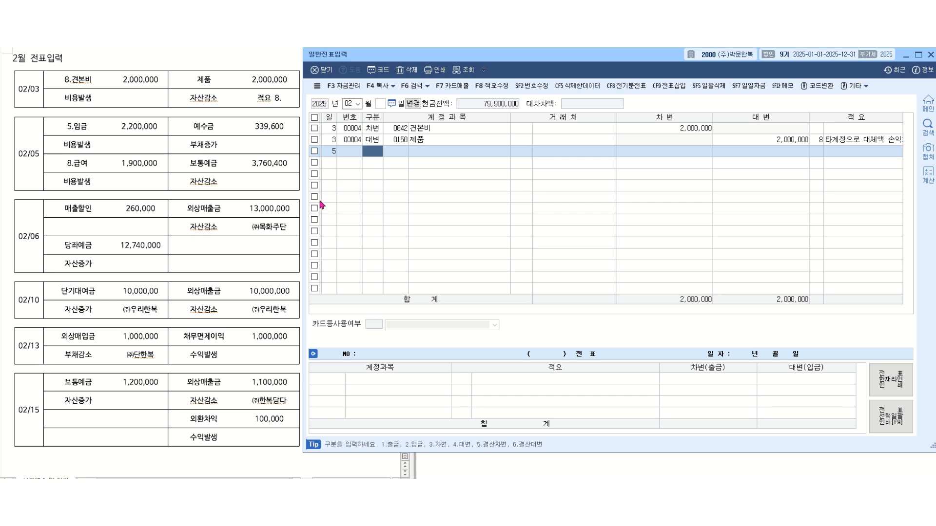
pyautogui.write('3')
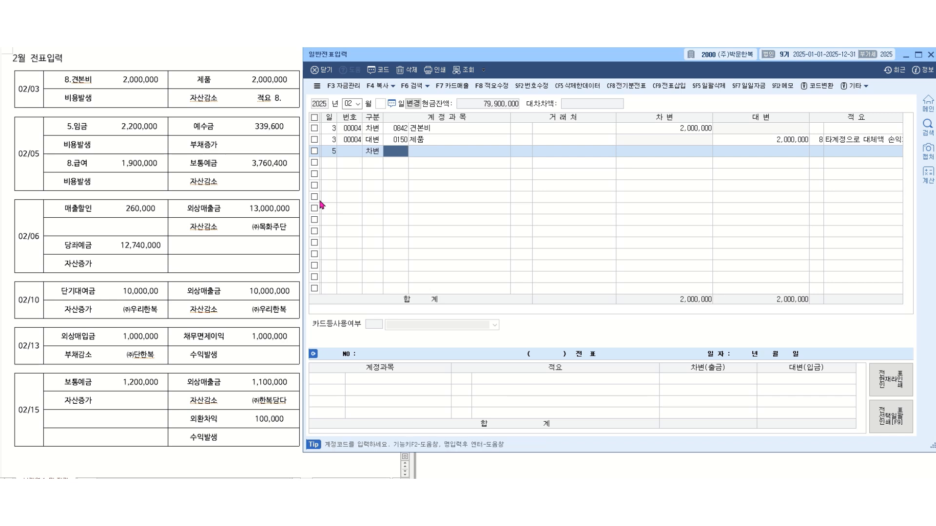
pyautogui.write('임금')
pyautogui.press('Return')
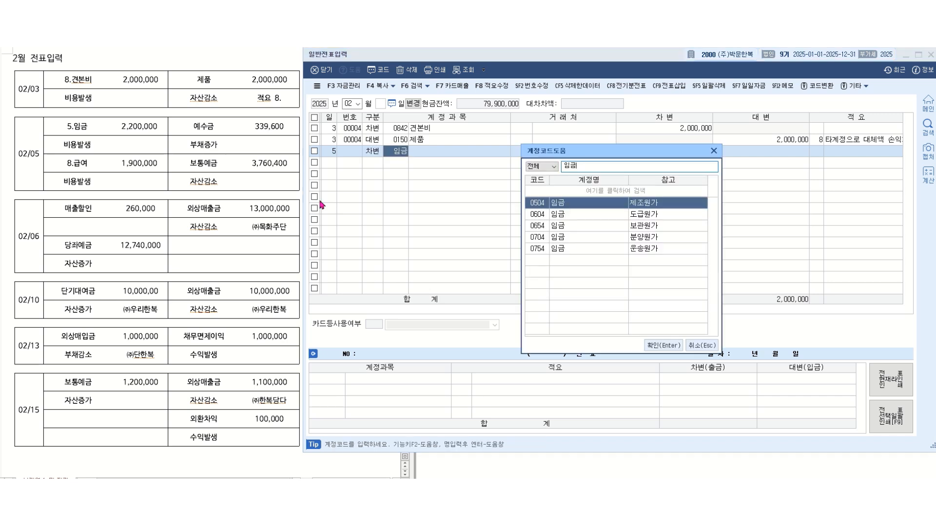
pyautogui.press('Return')
pyautogui.press('Return')
pyautogui.press('Return')
pyautogui.write('2,200,000')
pyautogui.press('Return')
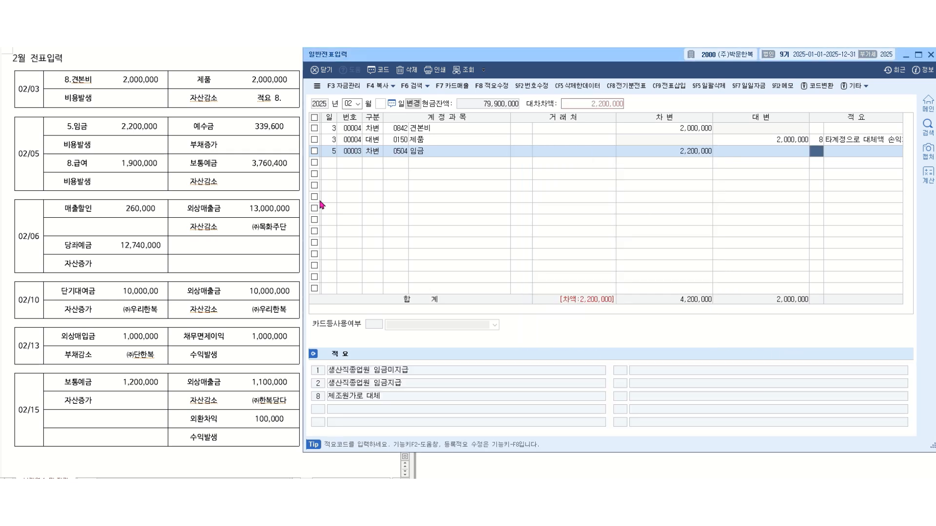
pyautogui.press('Return')
# Add a second debit line for the 5th with account 0801 급여 (판매관리비) and an amount of 1,900,000
pyautogui.press('Return')
pyautogui.write('3')
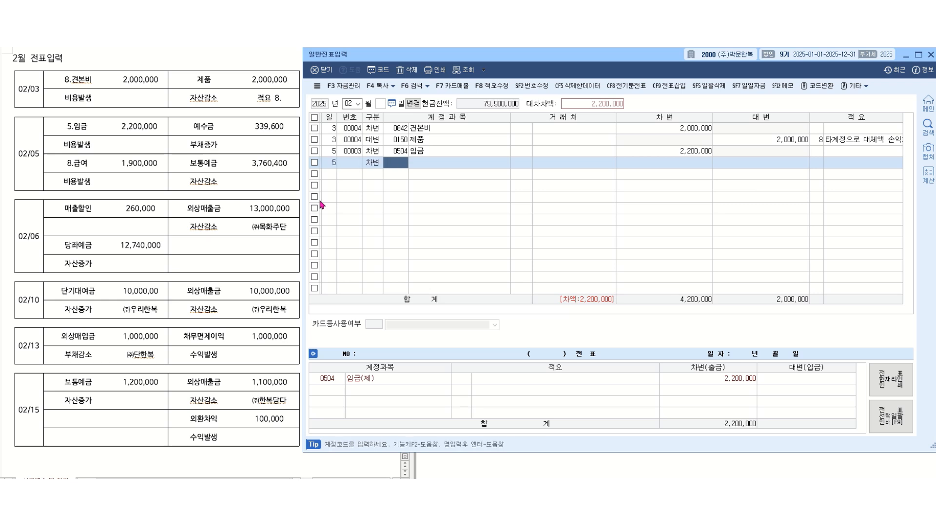
pyautogui.write('그병')
pyautogui.press('Return')
pyautogui.write('급여')
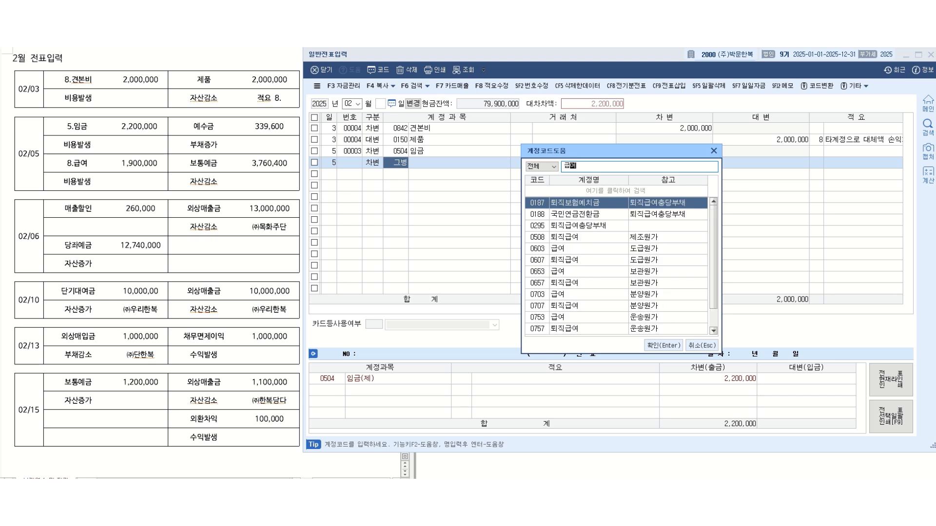
pyautogui.press('Down')
pyautogui.press('Down')
pyautogui.press('Down')
pyautogui.press('Down')
pyautogui.press('Down')
pyautogui.press('Down')
pyautogui.press('Down')
pyautogui.press('Down')
pyautogui.press('Down')
pyautogui.press('Down')
pyautogui.press('Down')
pyautogui.press('Down')
pyautogui.press('Down')
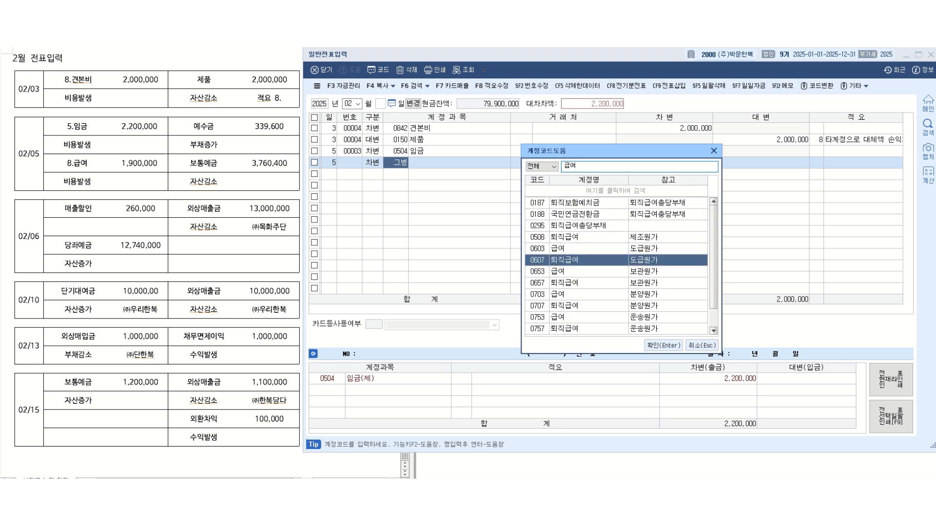
pyautogui.press('Up')
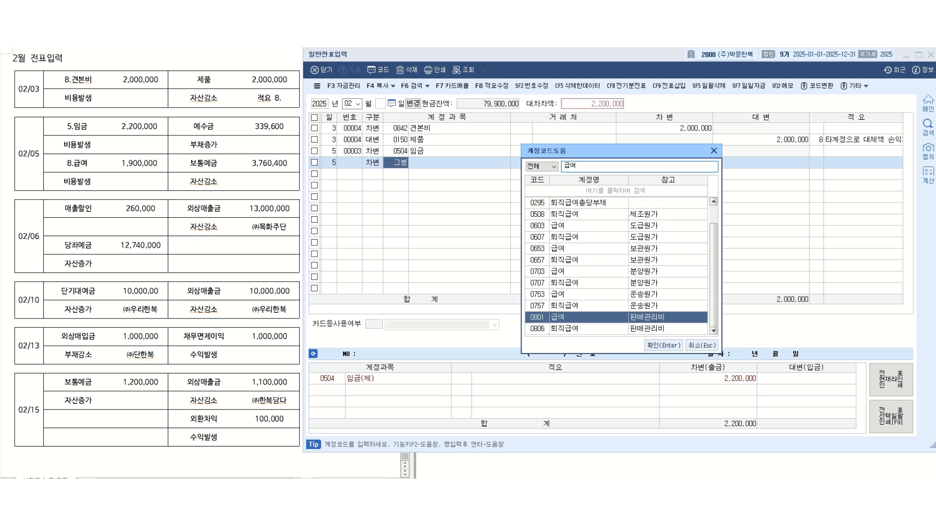
pyautogui.press('Return')
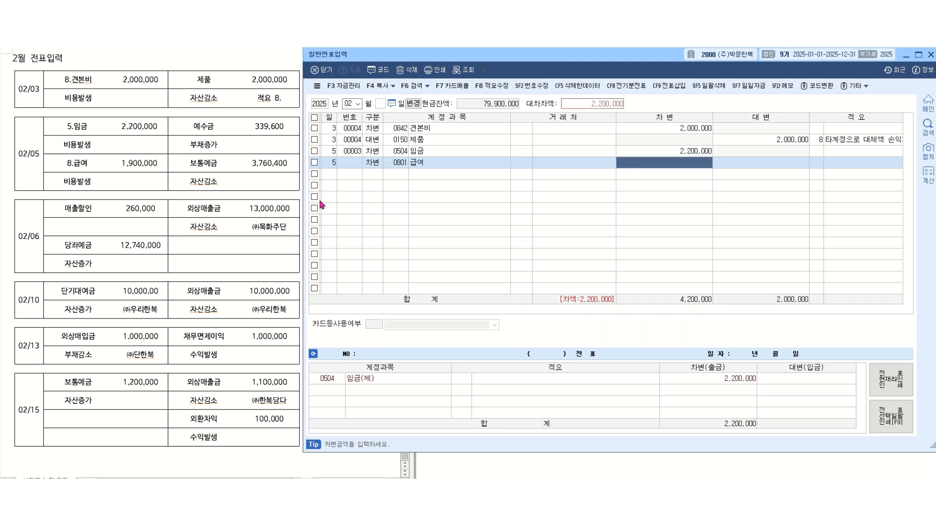
pyautogui.write('1900000')
pyautogui.press('Return')
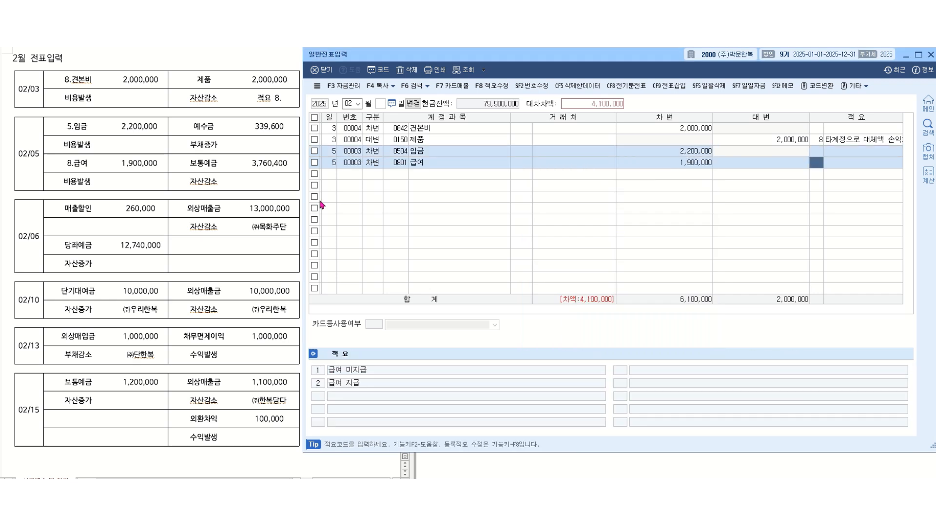
pyautogui.press('Return')
# Add a credit line for the 5th with account 0254 예수금 and an amount of 339,600
pyautogui.press('Return')
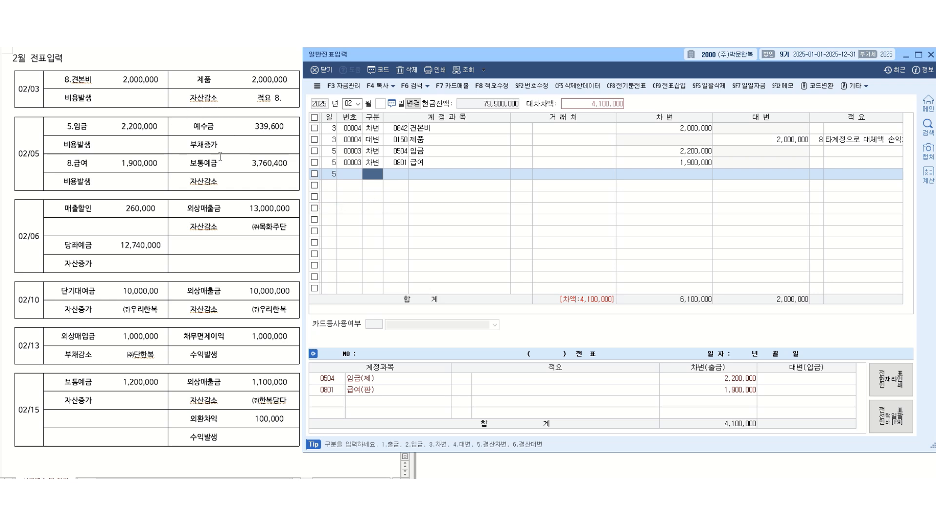
pyautogui.write('40254')
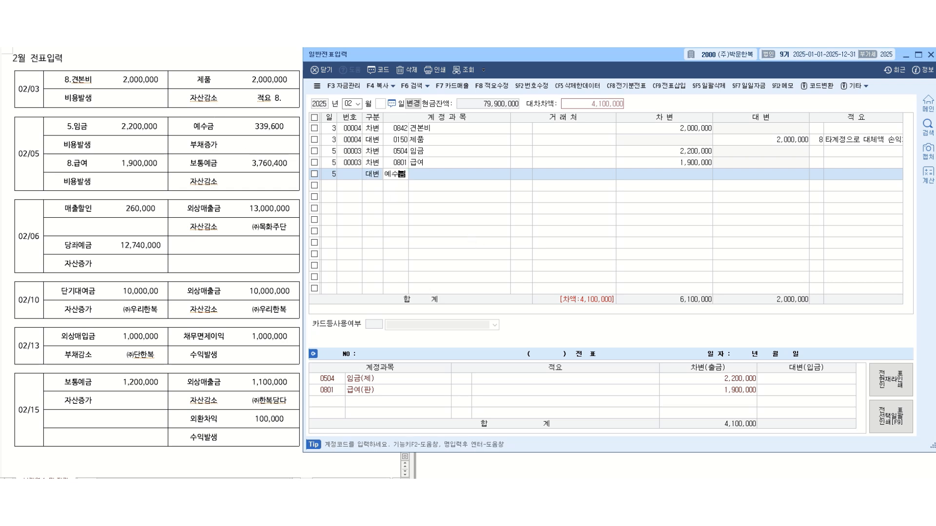
pyautogui.press('Return')
pyautogui.press('Return')
pyautogui.press('Return')
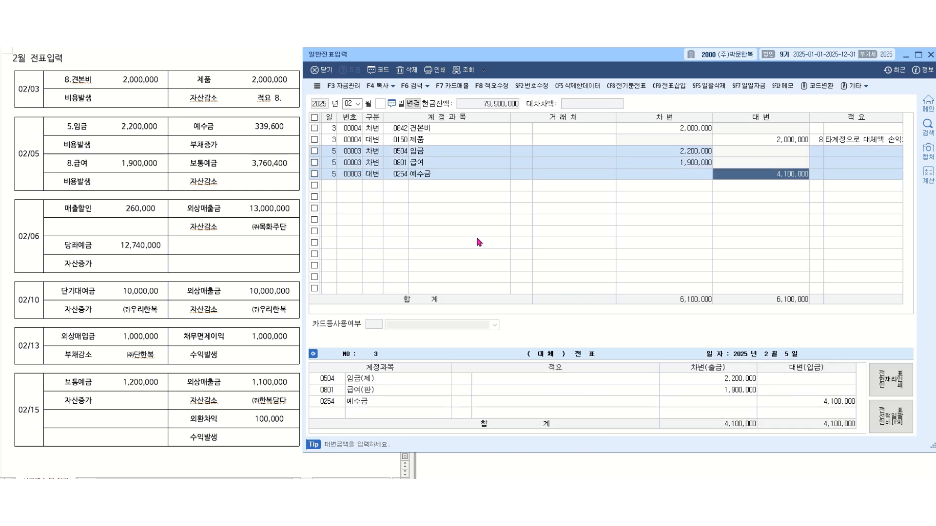
pyautogui.write('339,600')
pyautogui.press('Return')
pyautogui.press('Return')
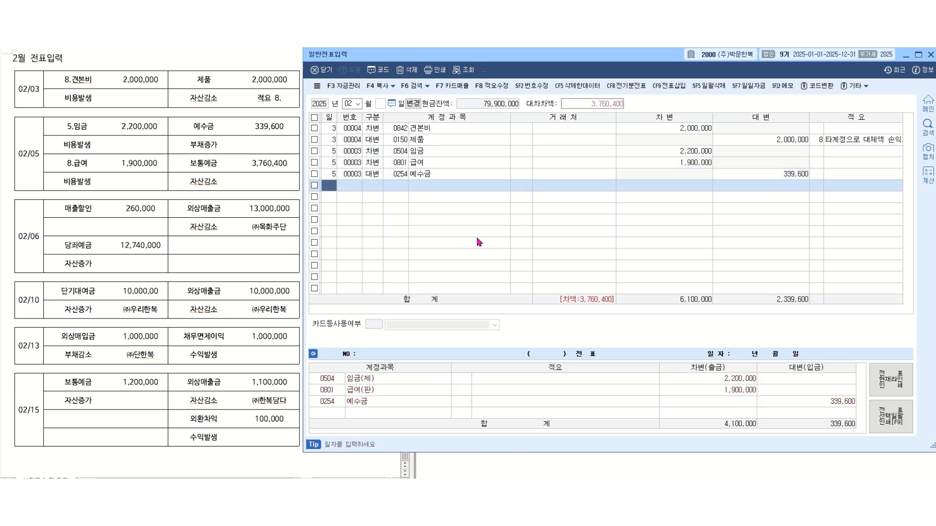
# Add a credit line for the 5th with account 0103 보통예금, accepting the balancing amount of 3,760,400
pyautogui.write('5')
pyautogui.press('Return')
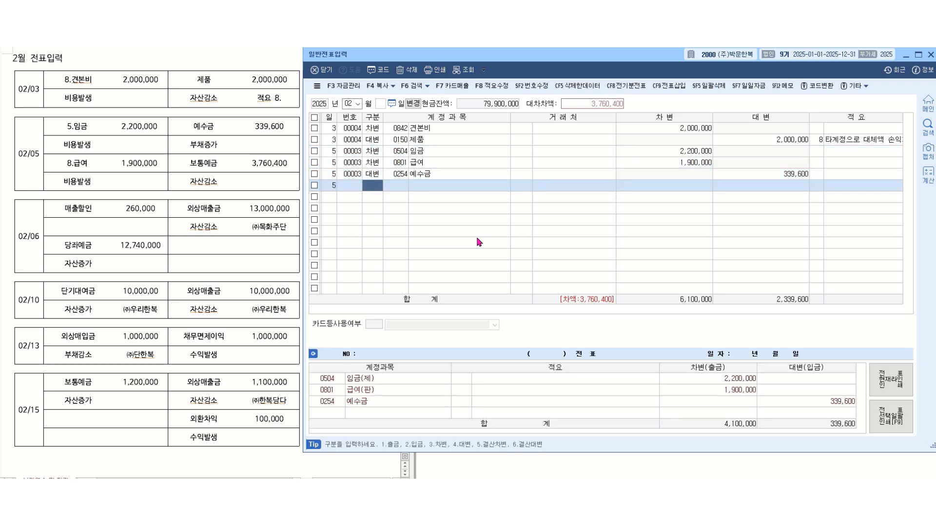
pyautogui.write('4')
pyautogui.press('Return')
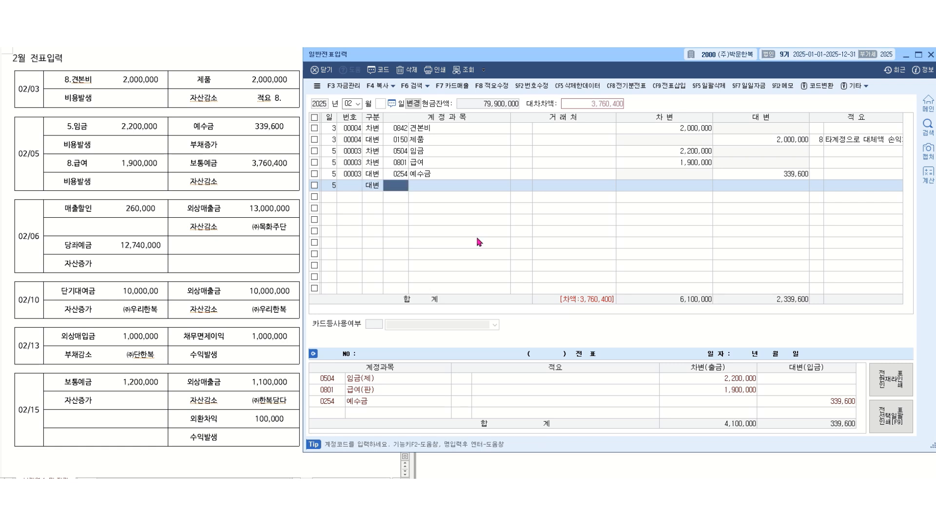
pyautogui.write('보통')
pyautogui.press('Return')
pyautogui.press('Return')
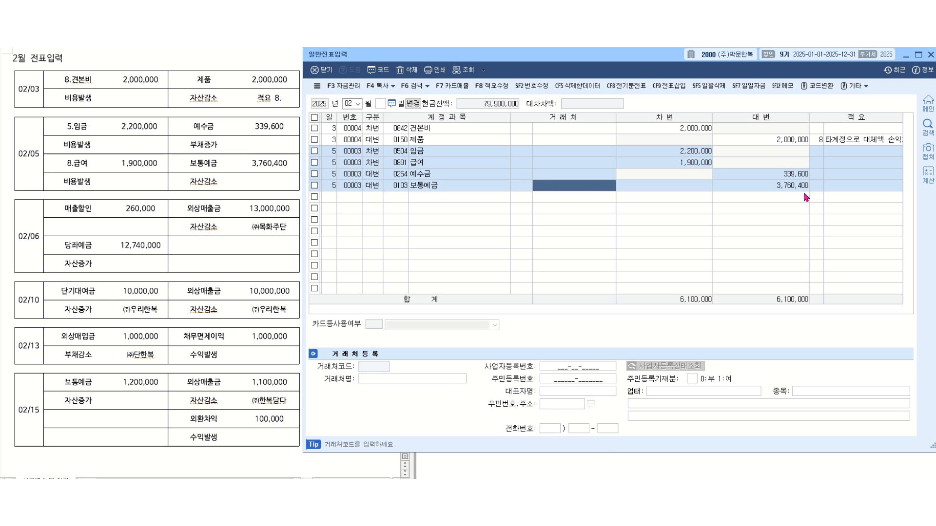
pyautogui.click(735, 231)
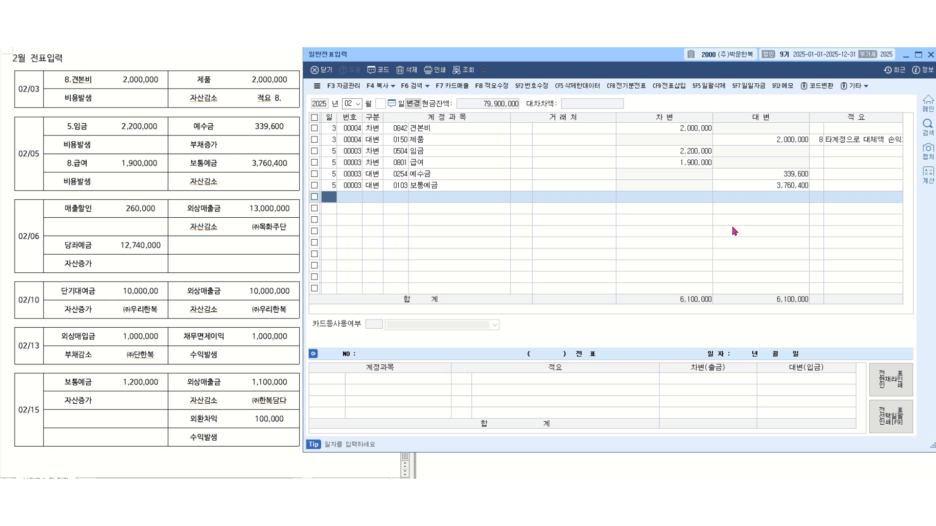
# Add a credit line for the 6th with account 0108 외상매출금, 거래처 (주)목화주단 and an amount of 13,000,000
pyautogui.write('6')
pyautogui.press('Return')
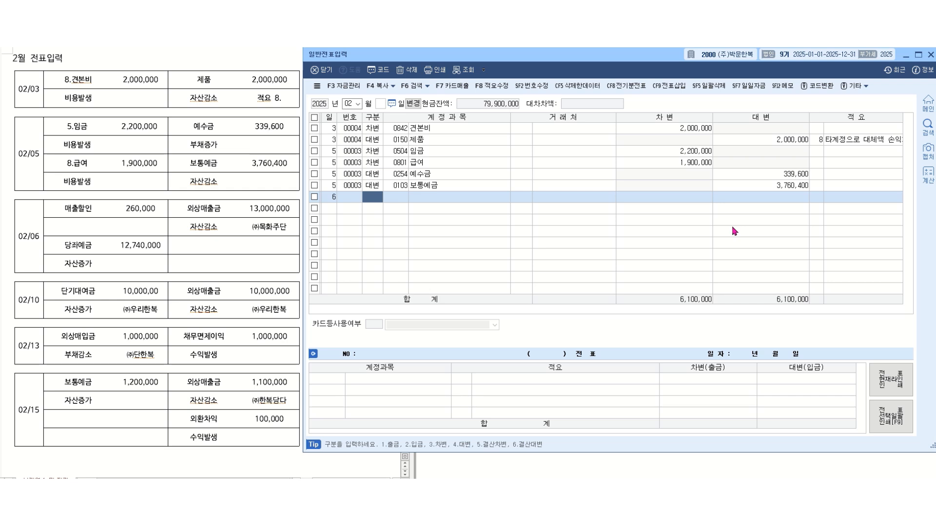
pyautogui.write('4')
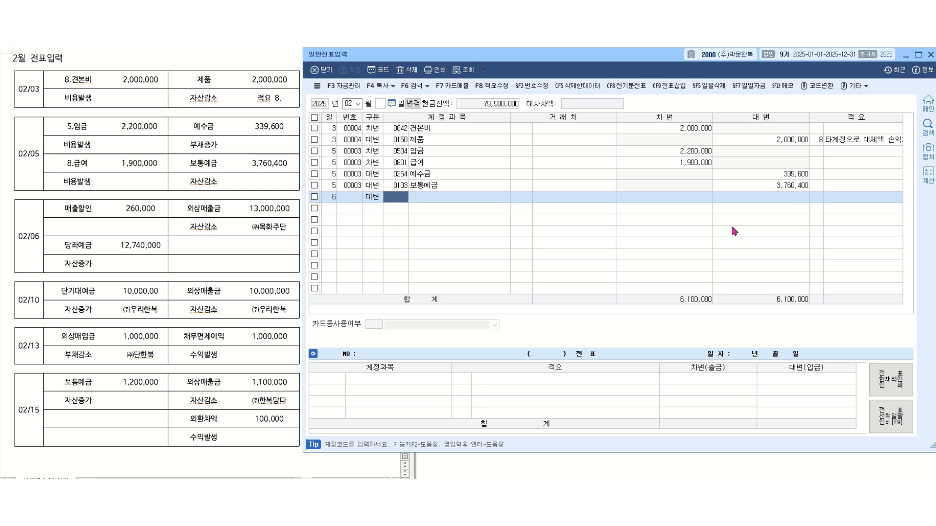
pyautogui.write('외상')
pyautogui.press('Return')
pyautogui.press('Return')
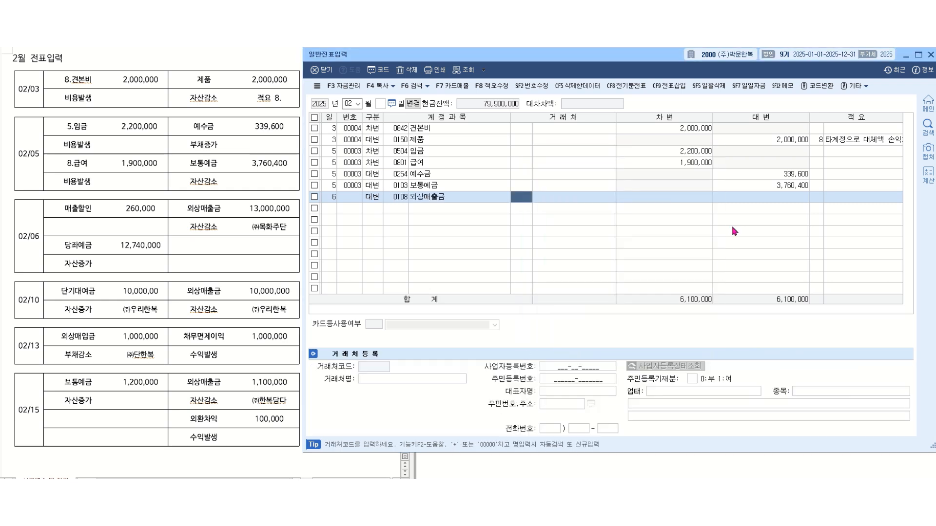
pyautogui.write('목화')
pyautogui.press('Return')
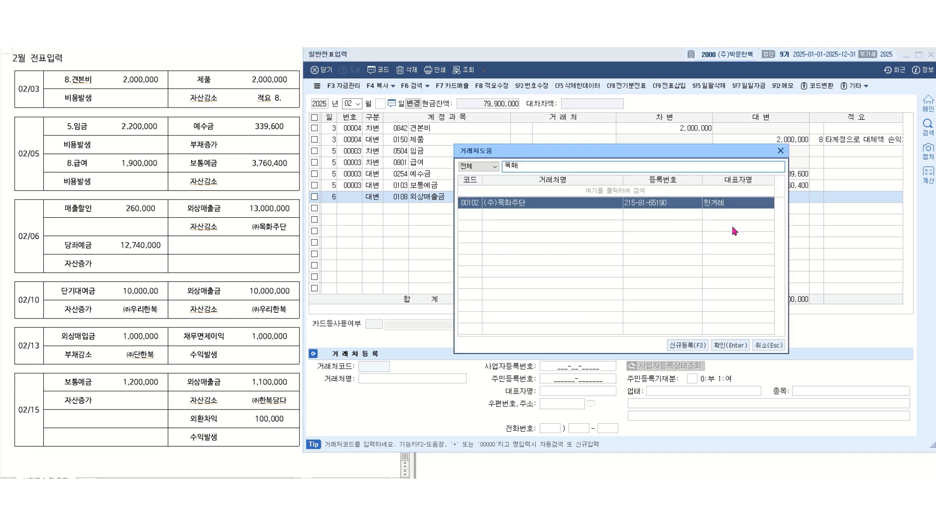
pyautogui.press('Return')
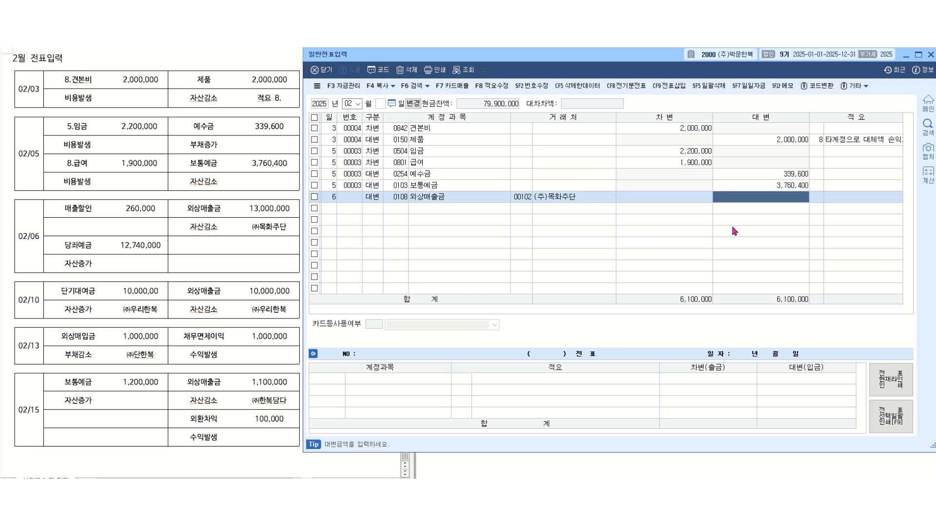
pyautogui.write('13000000')
pyautogui.press('Return')
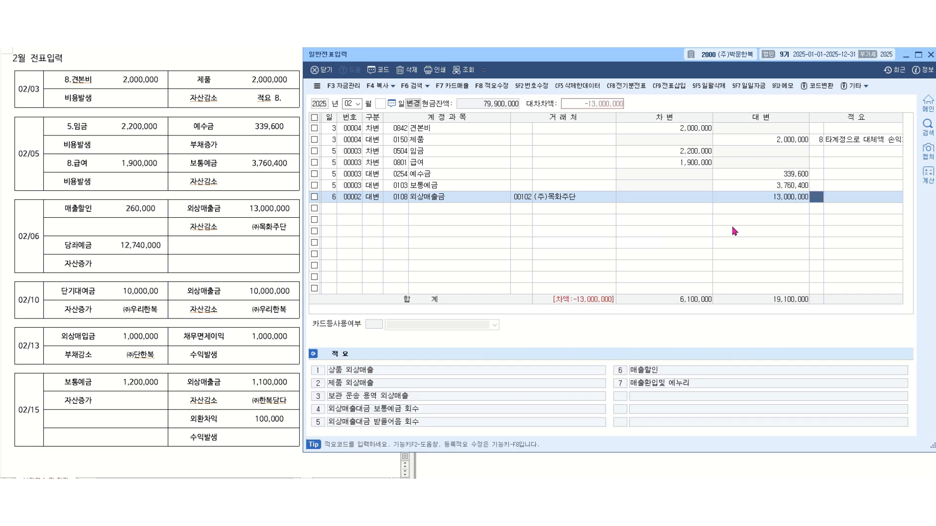
pyautogui.press('Return')
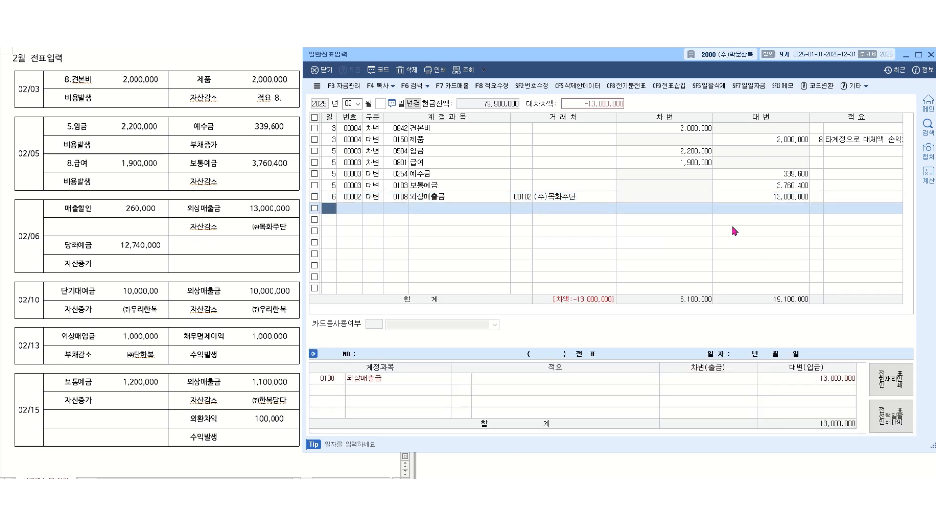
# Add a debit line for the 6th with account 0406 매출할인 (제품매출) and an amount of 260,000
pyautogui.write('6')
pyautogui.press('Return')
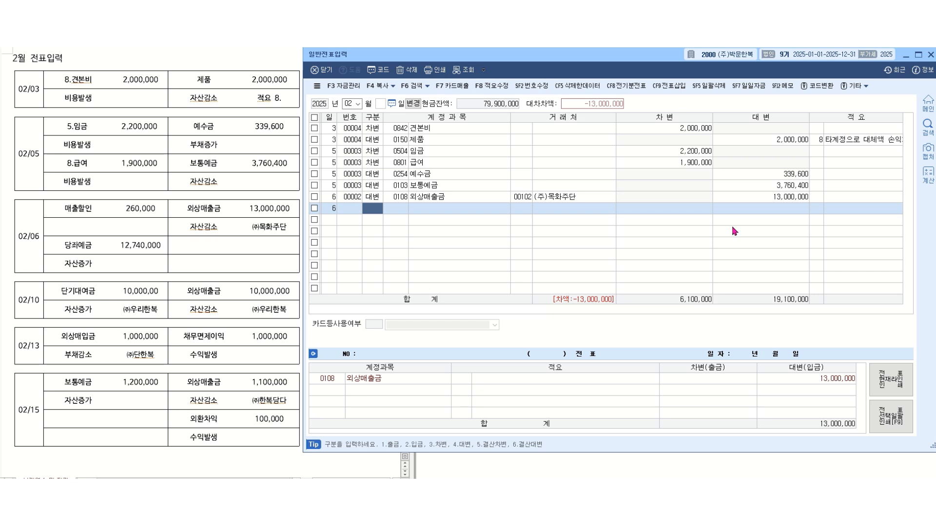
pyautogui.write('3매출할')
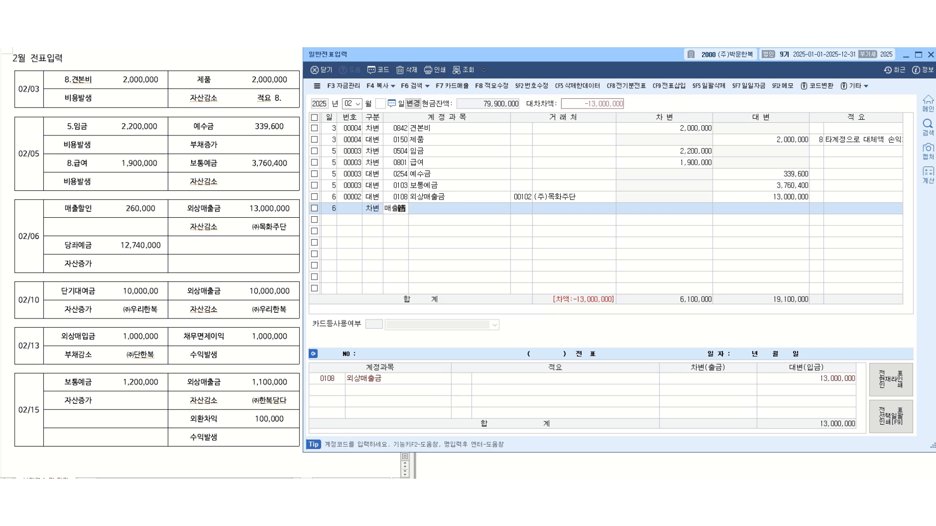
pyautogui.press('Return')
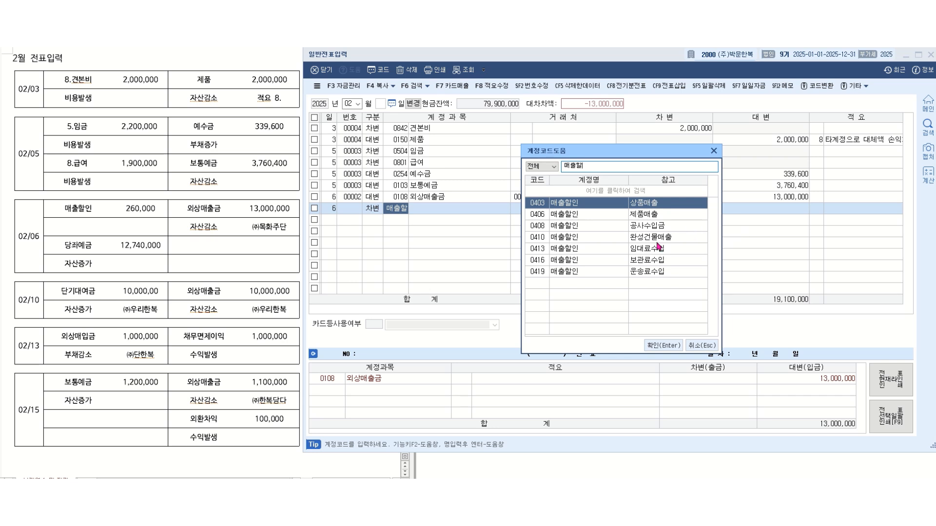
pyautogui.click(657, 217)
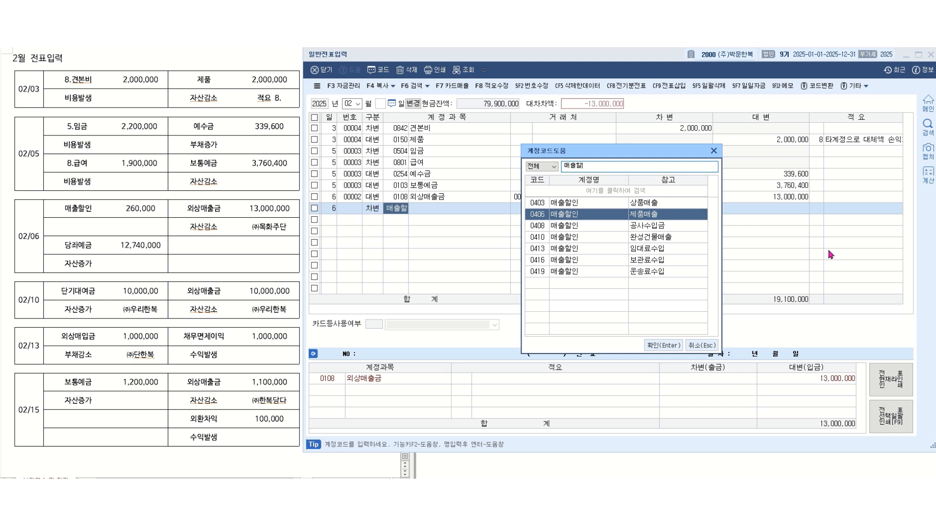
pyautogui.press('Return')
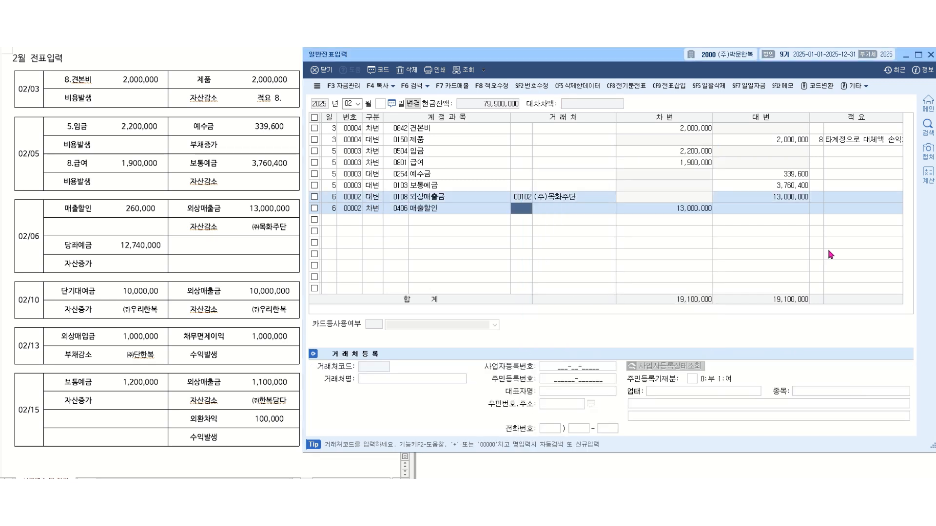
pyautogui.press('Return')
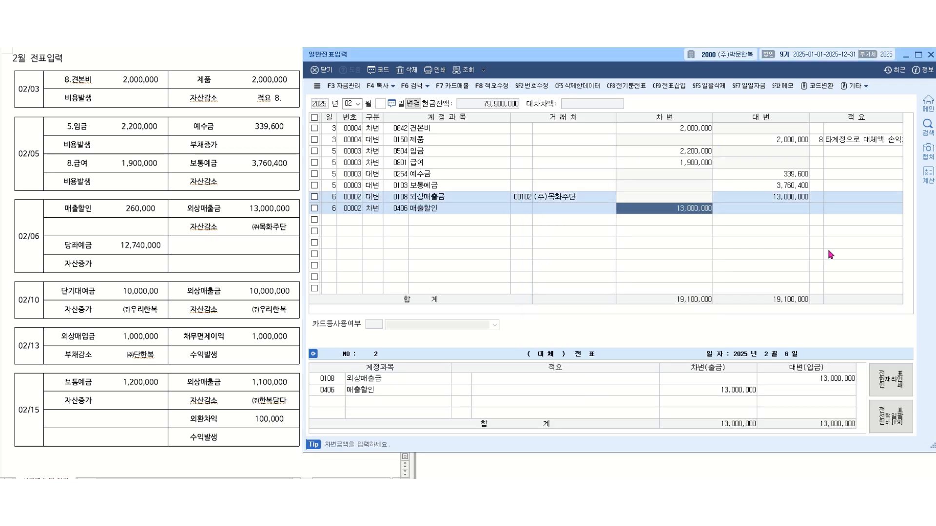
pyautogui.write('260000')
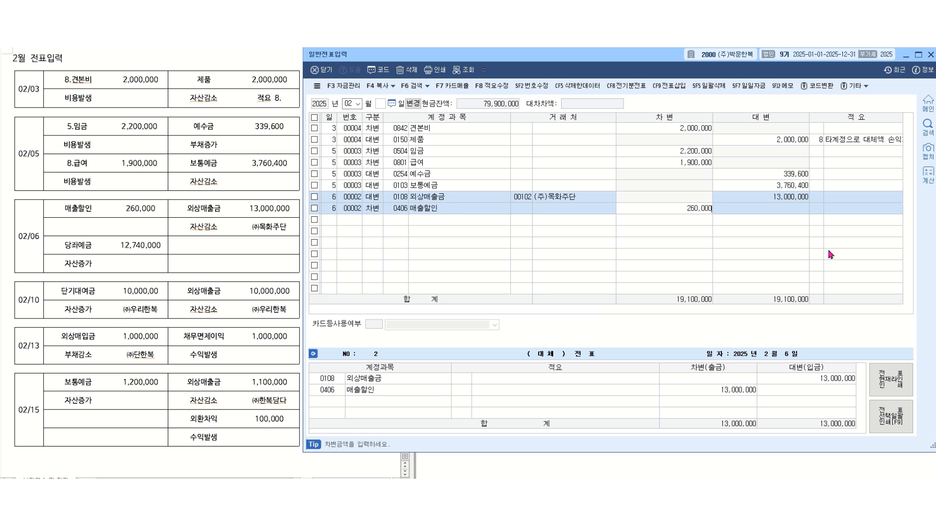
pyautogui.press('Return')
pyautogui.press('Return')
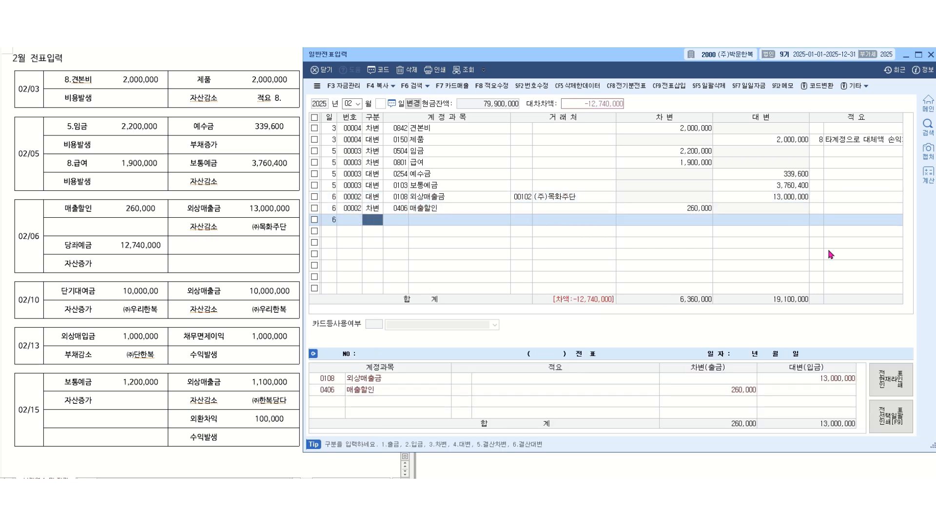
# Add a second debit line for the 6th with account 0102 당좌예금, accepting the balancing amount of 12,740,000
pyautogui.write('3')
pyautogui.press('Return')
pyautogui.write('당좌')
pyautogui.press('Return')
pyautogui.press('Return')
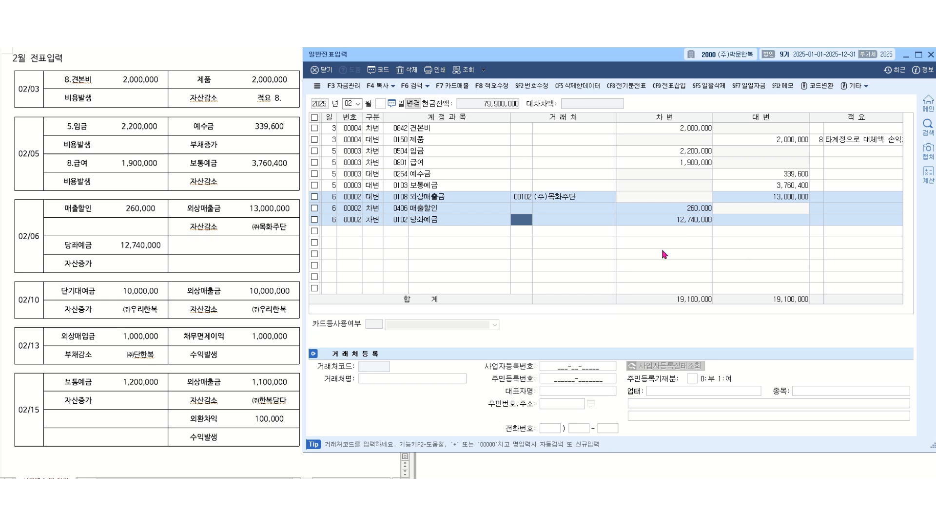
pyautogui.press('Return')
# Start a credit line for the 10th with account 0108 외상매출금
pyautogui.write('10')
pyautogui.press('Return')
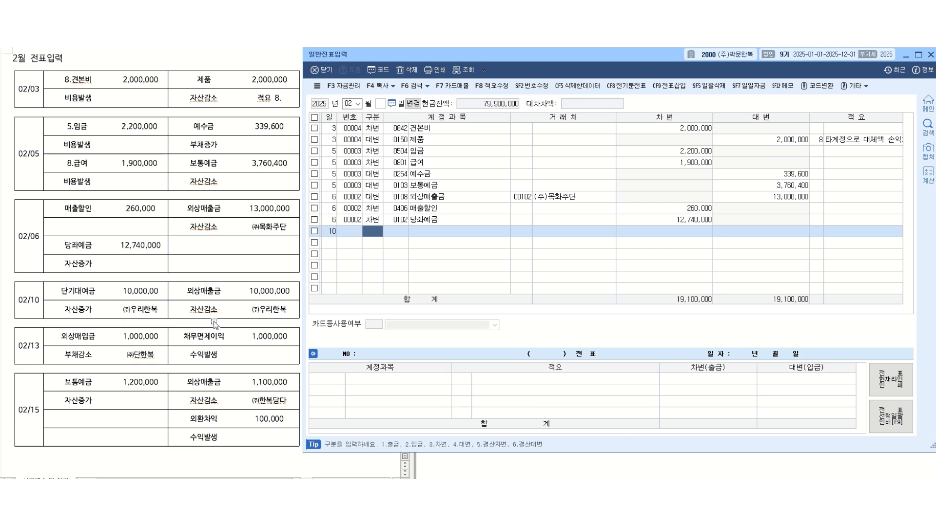
pyautogui.write('4')
pyautogui.press('Return')
pyautogui.write('외상매')
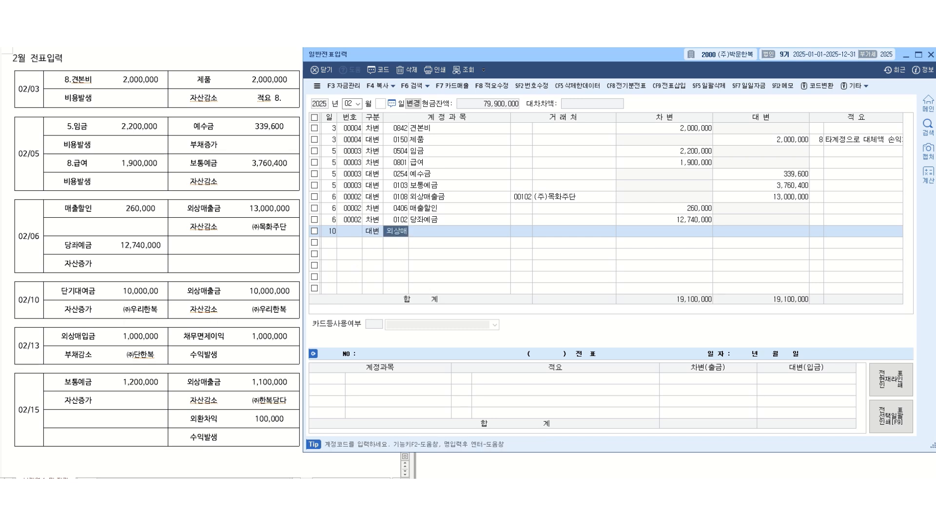
pyautogui.press('Return')
pyautogui.press('Return')
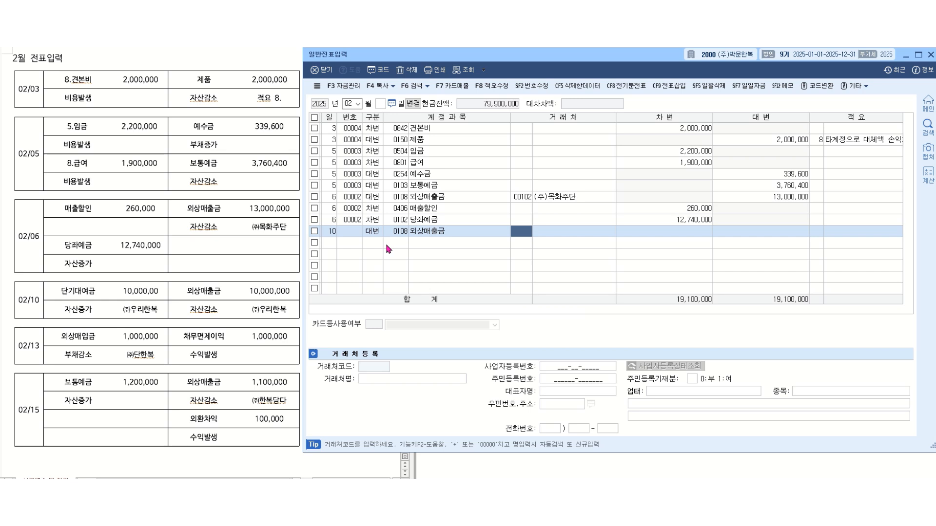
# Set the 거래처 of the 10th's credit line to (주)우리한복 and its amount to 10,000,000
pyautogui.write('우리')
pyautogui.press('Return')
pyautogui.press('Return')
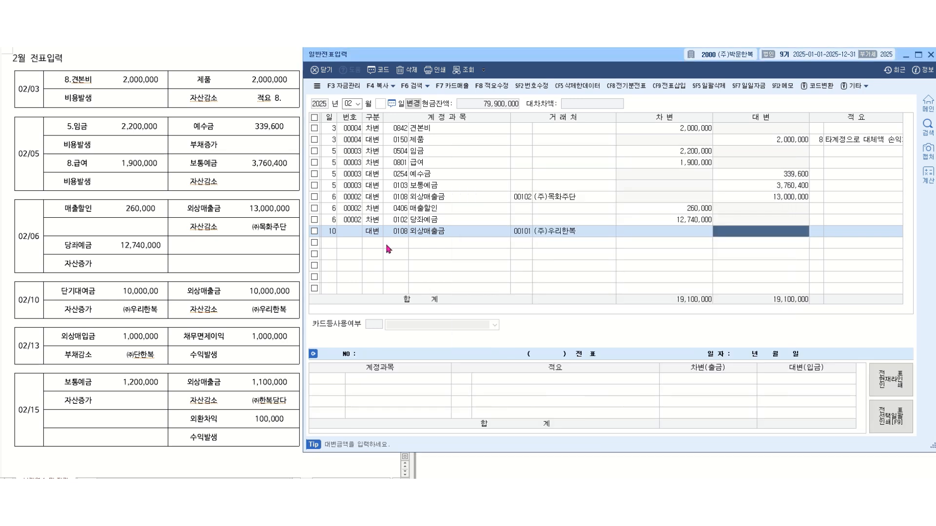
pyautogui.write('100,000,000')
pyautogui.press('BackSpace')
pyautogui.press('Return')
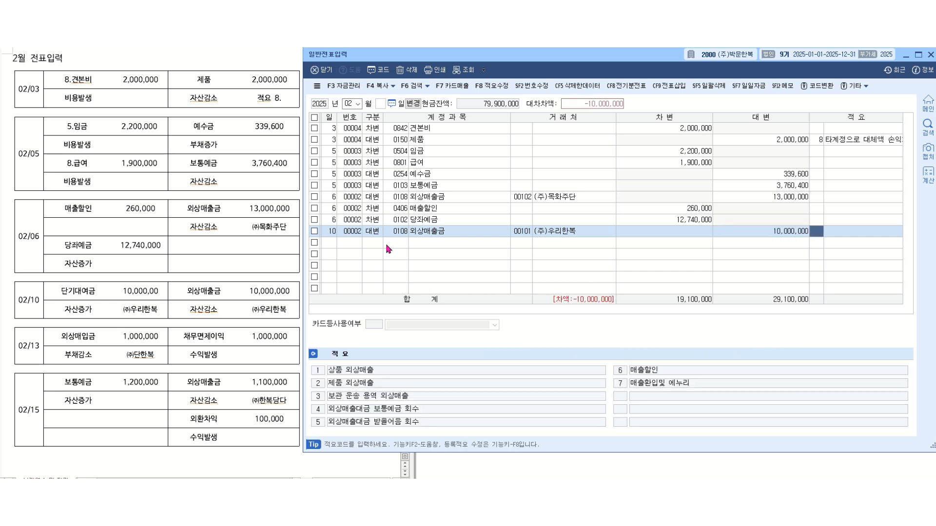
pyautogui.press('Return')
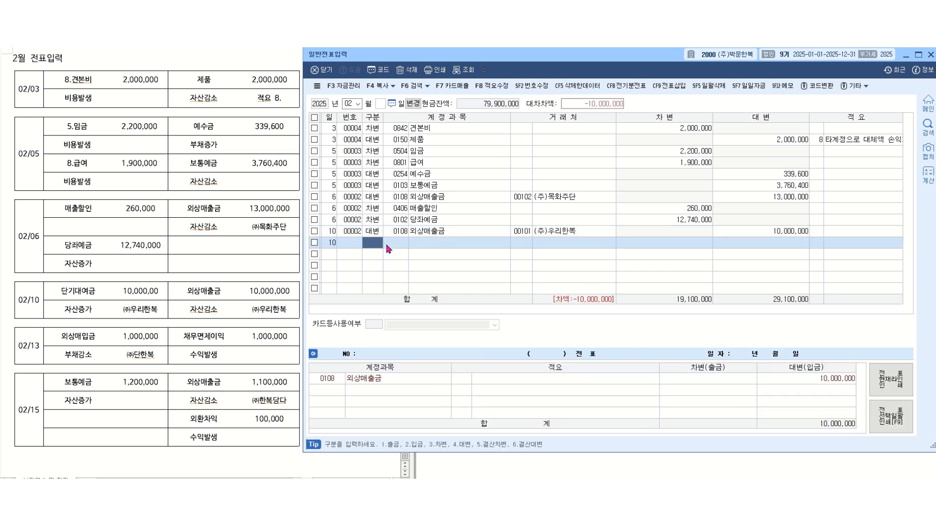
# Add a debit line for the 10th with account 0114 단기대여금 and 거래처 (주)우리한복, accepting the balancing amount of 10,000,000
pyautogui.write('3')
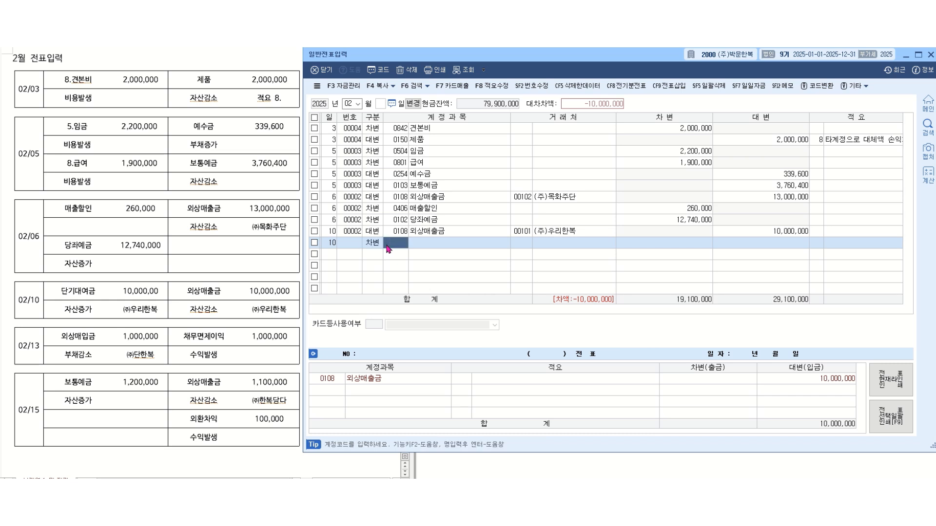
pyautogui.write('단기')
pyautogui.press('Return')
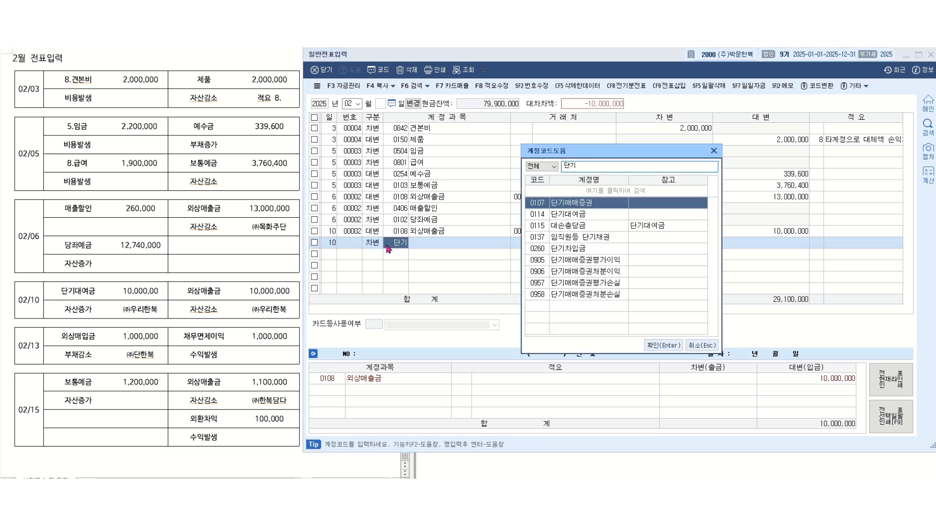
pyautogui.press('Down')
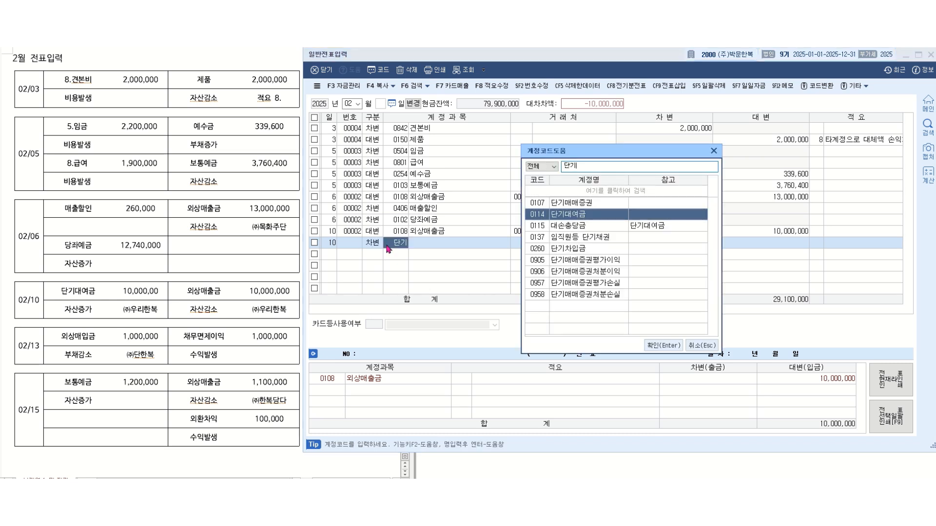
pyautogui.press('Return')
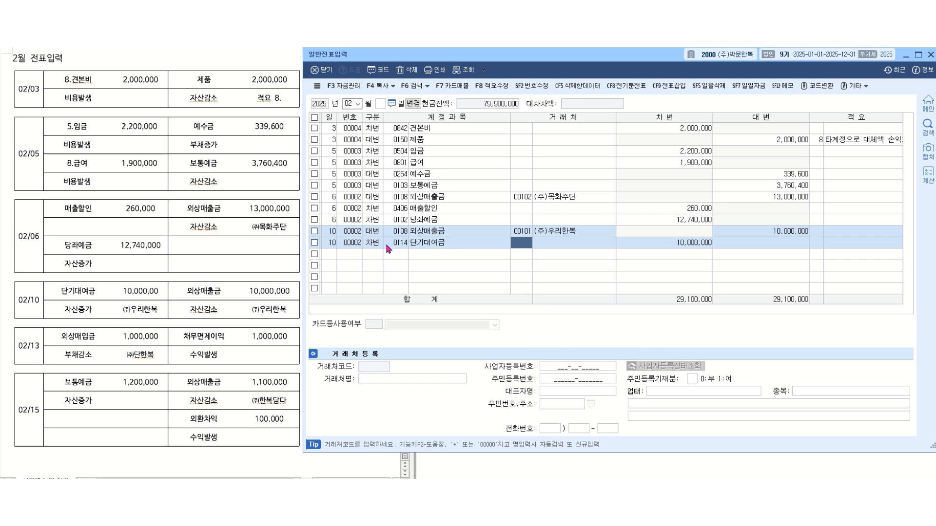
pyautogui.press('+')
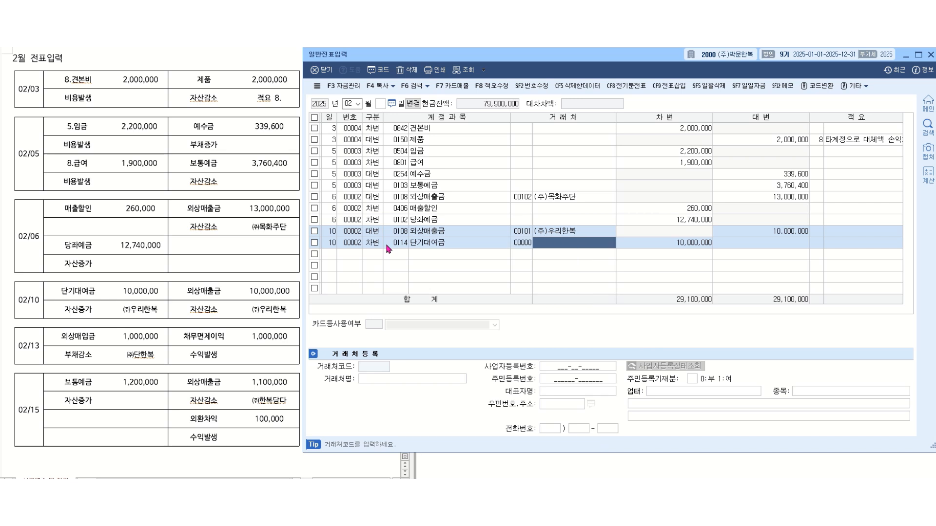
pyautogui.press('Return')
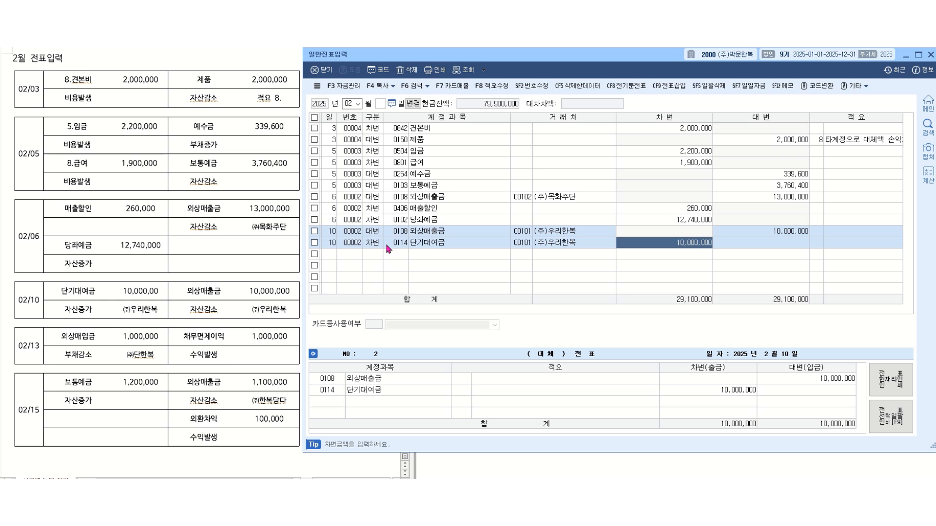
pyautogui.press('Return')
# Start a debit line for the 13th with account 0251 외상매입금
pyautogui.write('13')
pyautogui.press('Return')
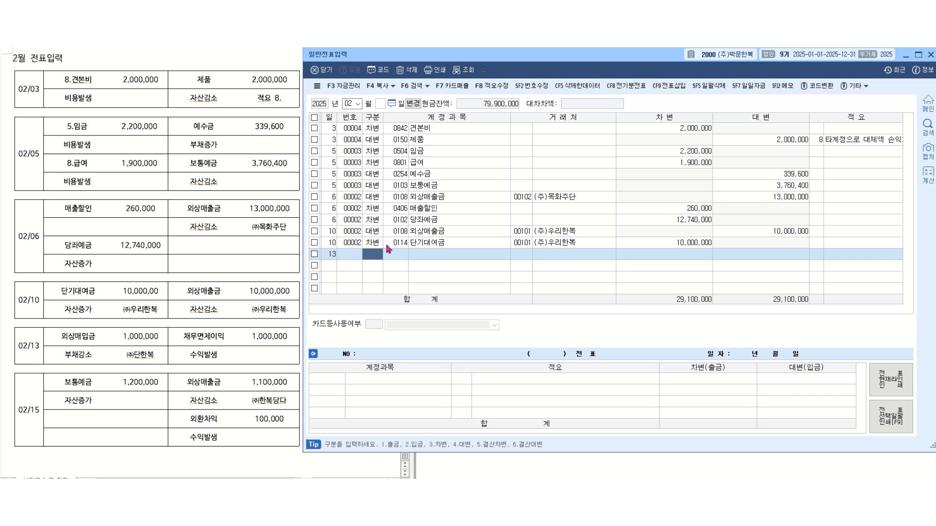
pyautogui.press('Return')
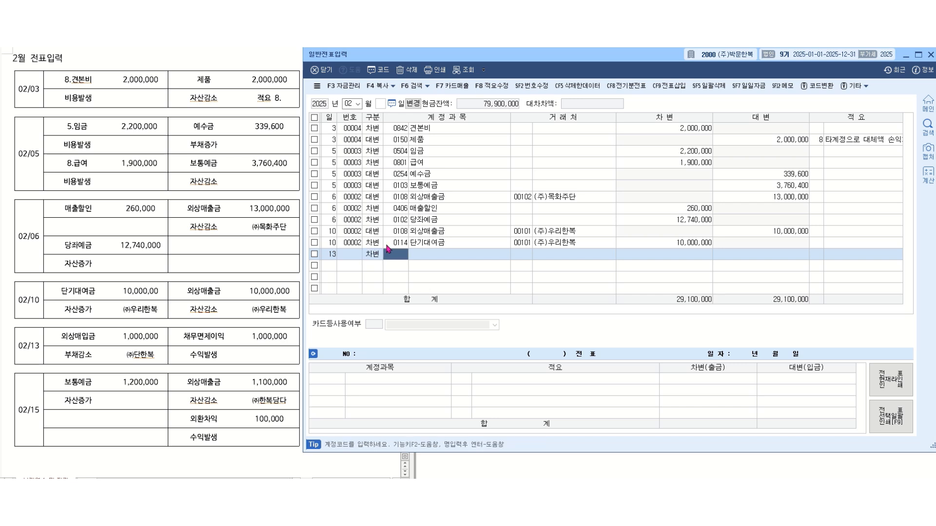
pyautogui.write('외상매')
pyautogui.press('Return')
pyautogui.press('Down')
pyautogui.press('Down')
pyautogui.press('Down')
pyautogui.press('Down')
pyautogui.press('Down')
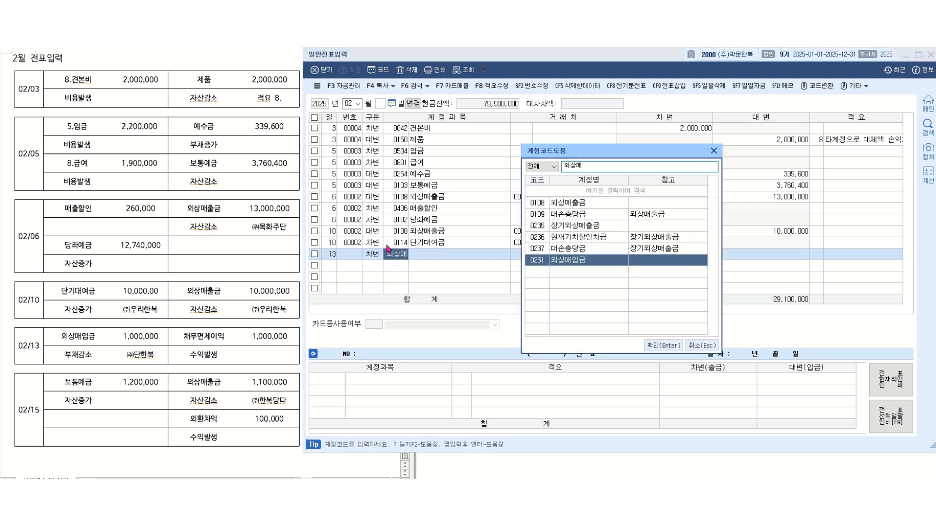
pyautogui.press('Return')
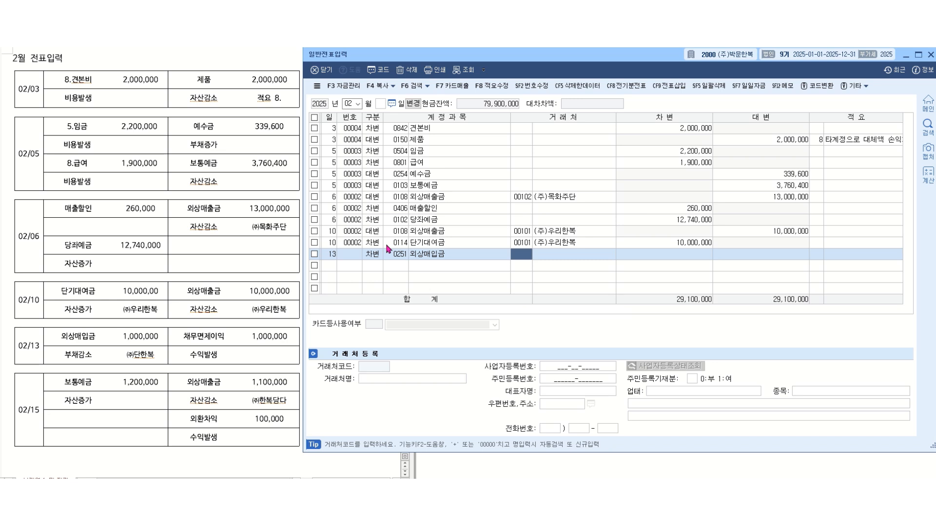
# Set the 거래처 of the 13th's debit line to (주)단한복 and its amount to 1,000,000
pyautogui.write('단한')
pyautogui.press('Return')
pyautogui.press('Return')
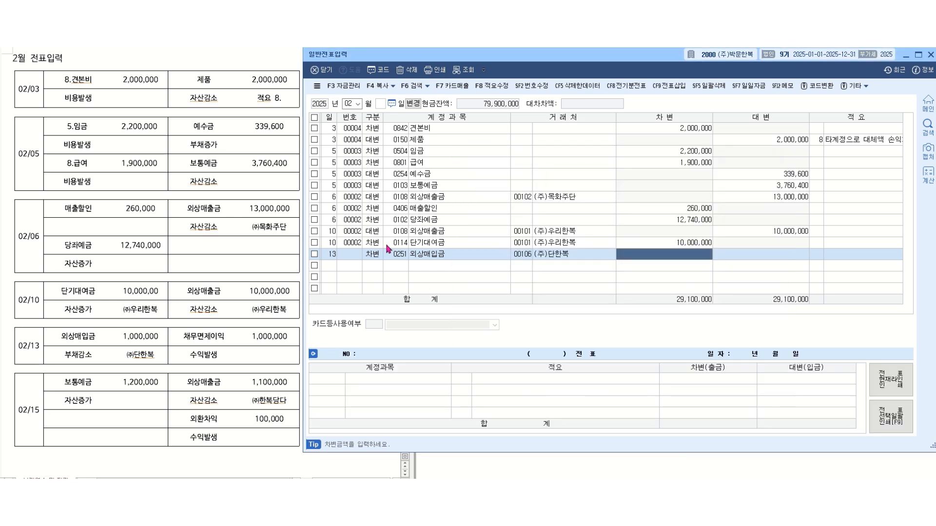
pyautogui.write('1000000')
pyautogui.press('Return')
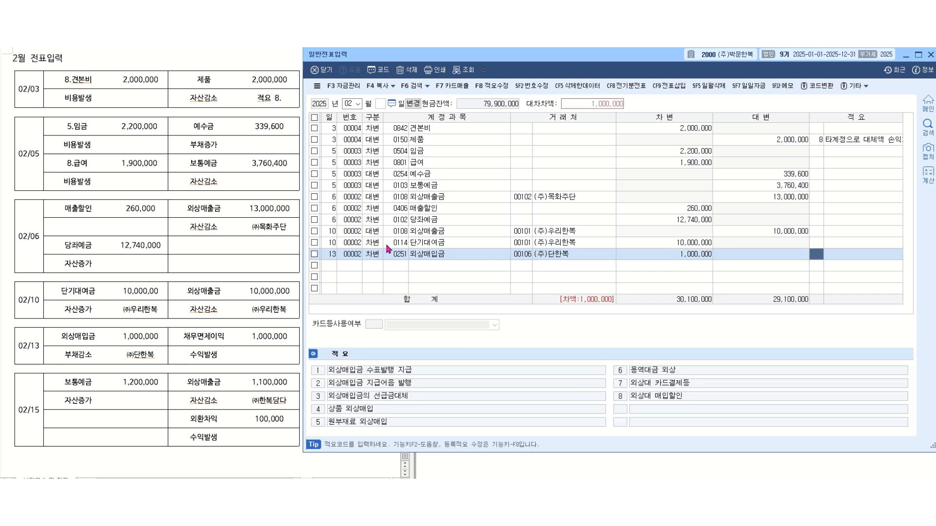
pyautogui.press('Return')
pyautogui.press('Return')
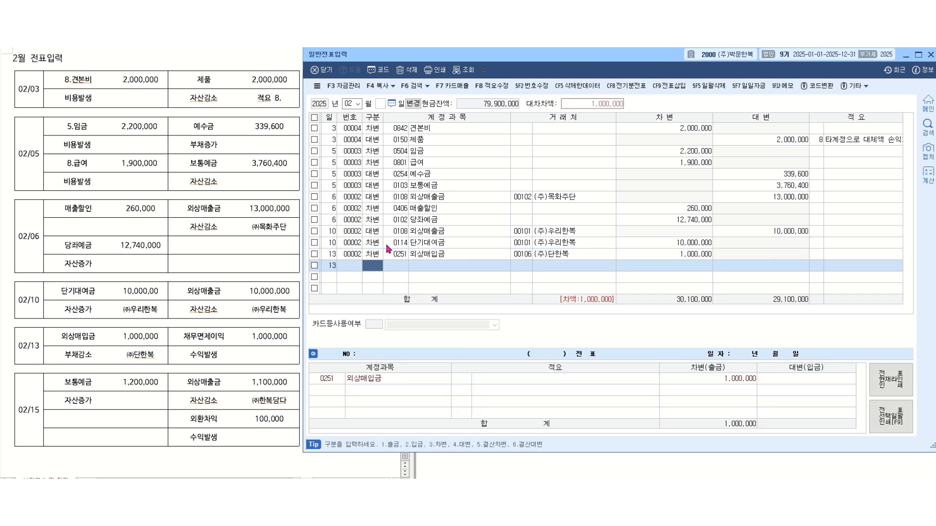
# Add a credit line for the 13th with account 0918 채무면제이익, accepting the balancing amount of 1,000,000
pyautogui.write('4')
pyautogui.press('Return')
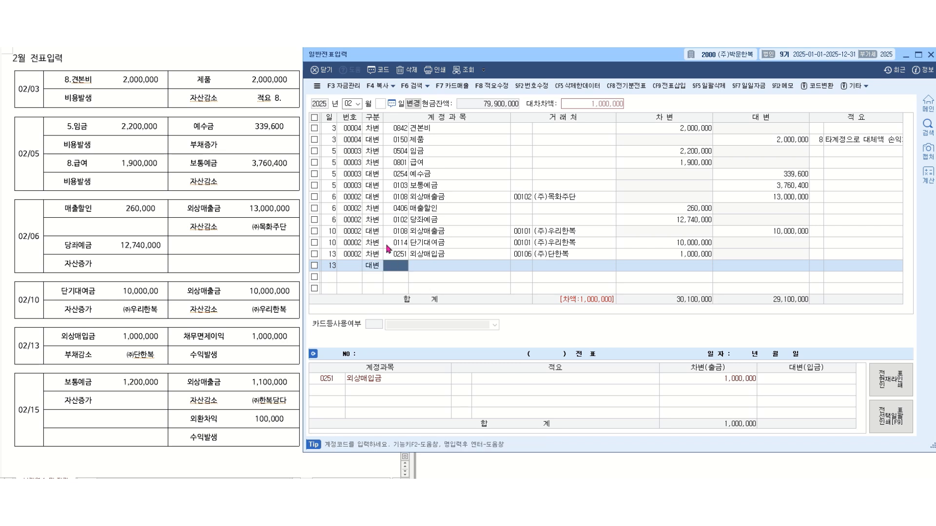
pyautogui.write('채무')
pyautogui.press('Return')
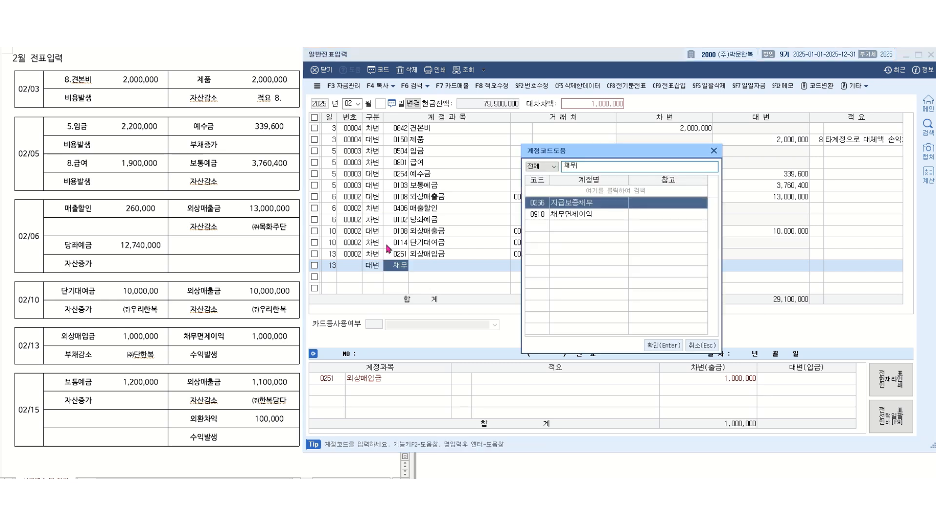
pyautogui.press('Down')
pyautogui.press('Return')
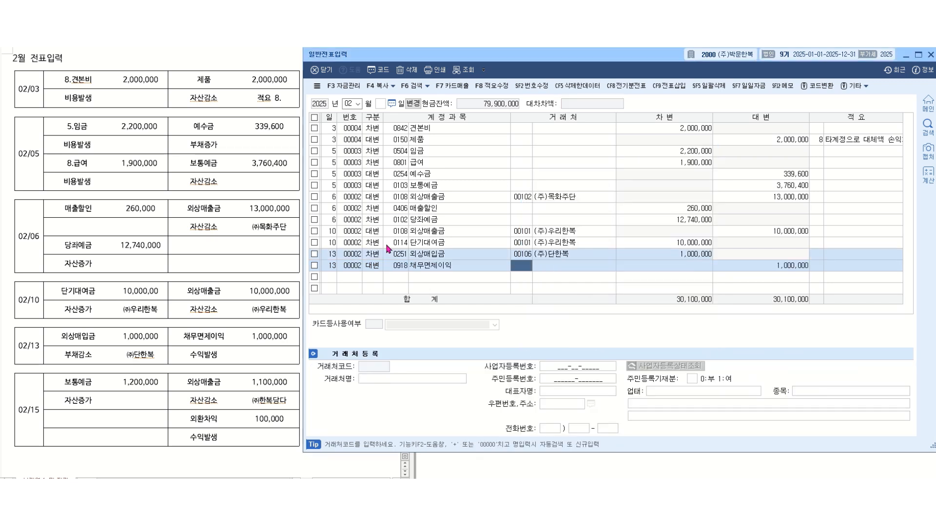
pyautogui.press('Down')
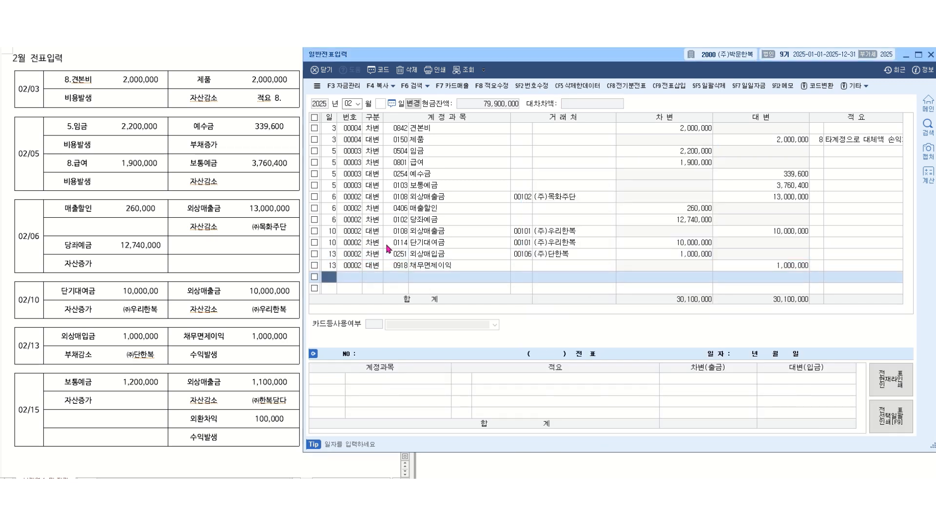
# Start a credit line for the 15th with account 0108 외상매출금
pyautogui.write('15')
pyautogui.press('Return')
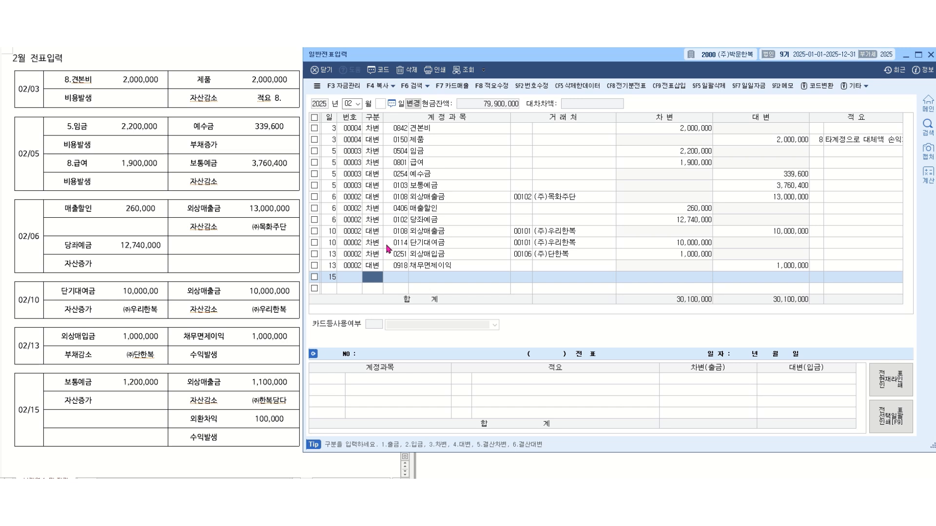
pyautogui.press('4')
pyautogui.press('Return')
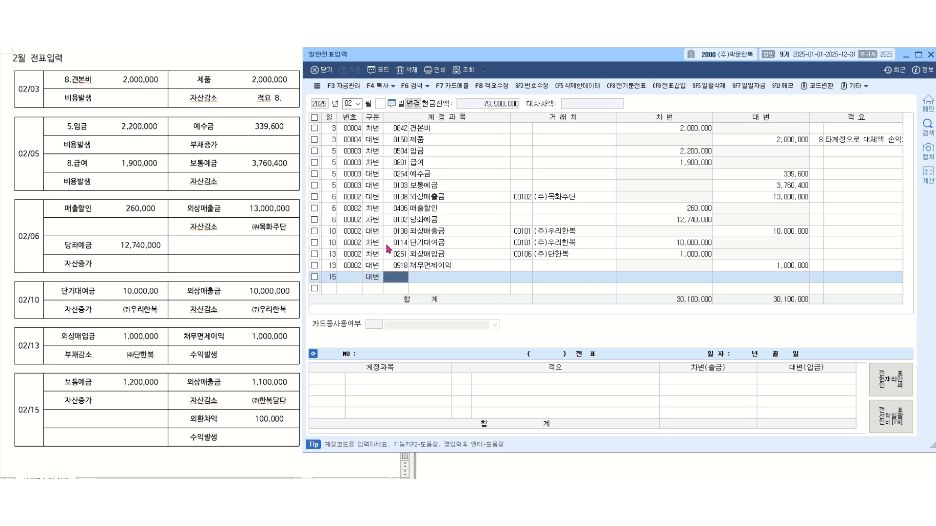
pyautogui.write('외상매')
pyautogui.press('Return')
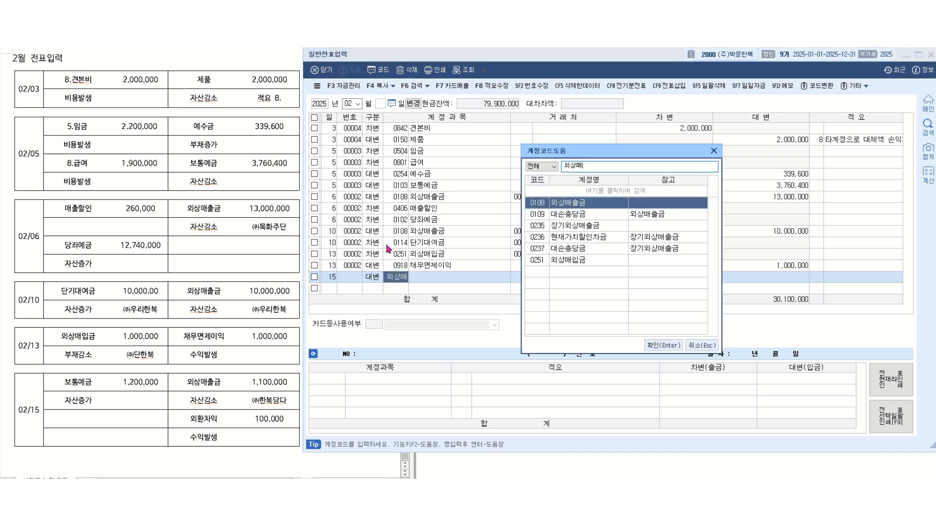
pyautogui.press('Return')
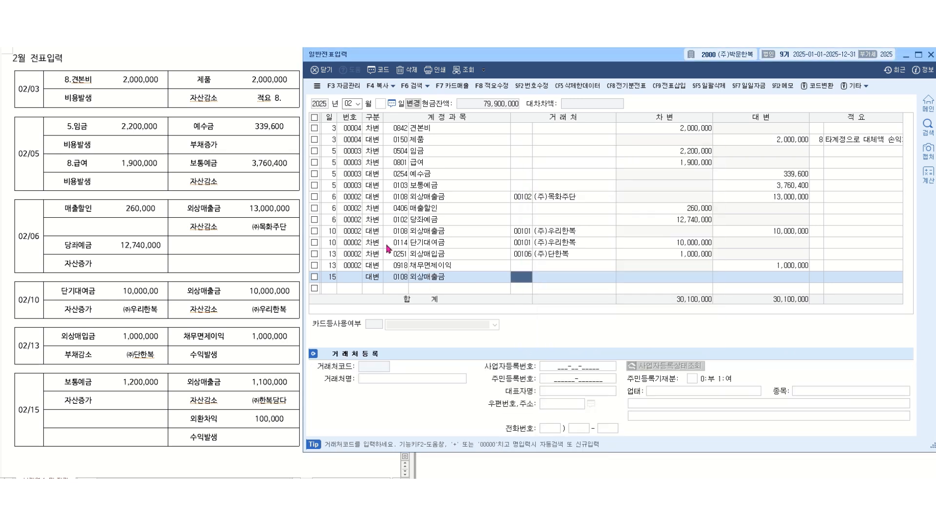
# Set the 거래처 of the 15th's credit line to (주)한복담다 and its amount to 1,100,000
pyautogui.write('한복')
pyautogui.press('Return')
pyautogui.press('Down')
pyautogui.press('Return')
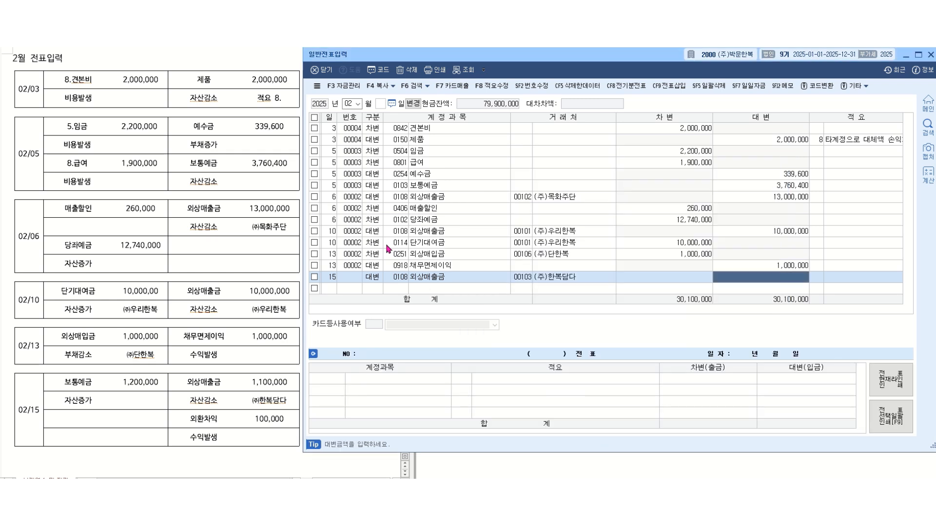
pyautogui.write('1100000')
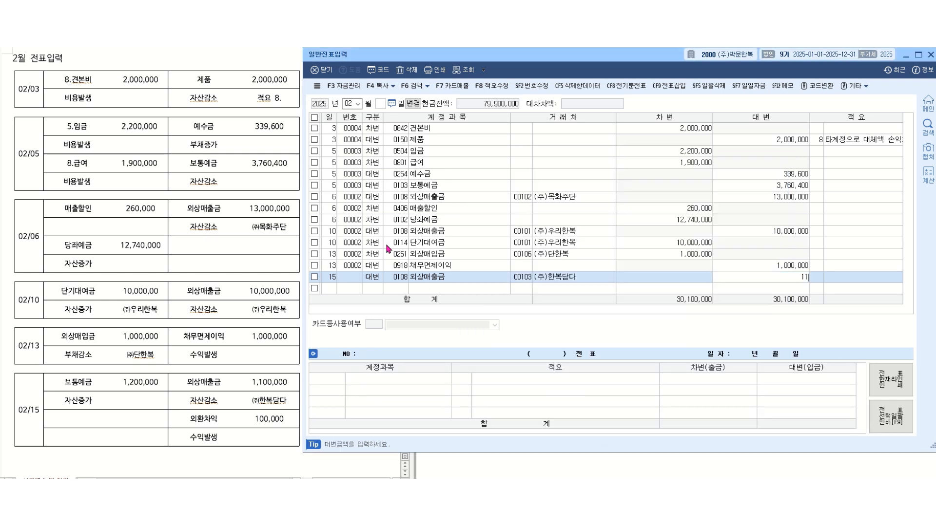
pyautogui.press('Return')
pyautogui.press('Return')
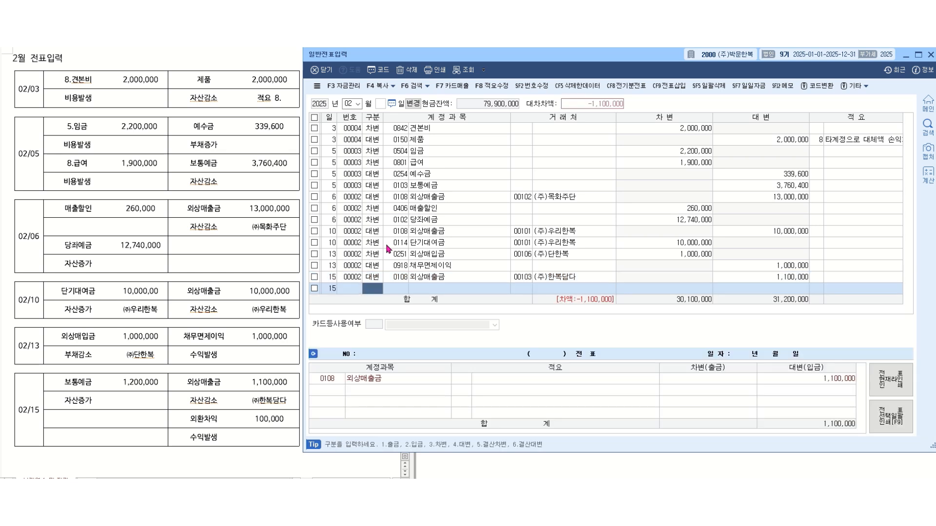
# Add a debit line for the 15th with account 0103 보통예금 and an amount of 1,200,000
pyautogui.write('3')
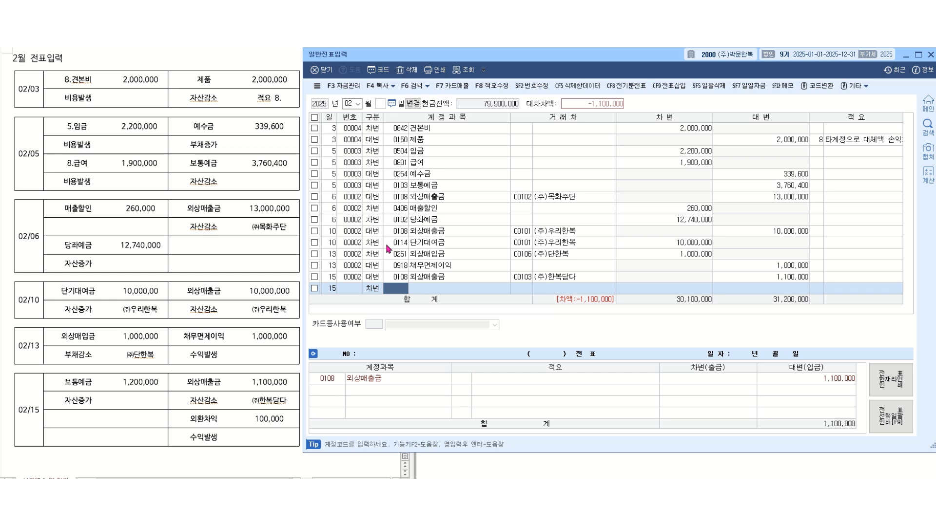
pyautogui.write('보통')
pyautogui.press('Return')
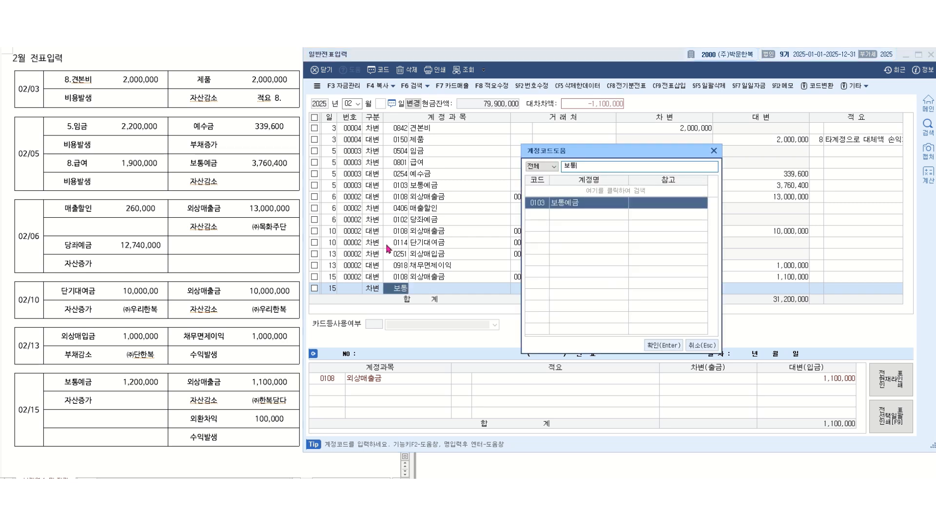
pyautogui.press('Return')
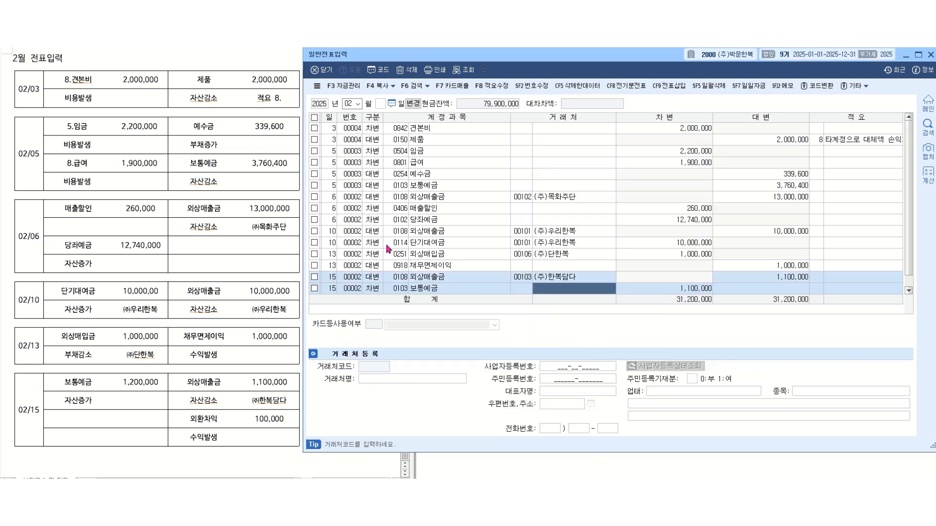
pyautogui.press('Return')
pyautogui.write('1200000')
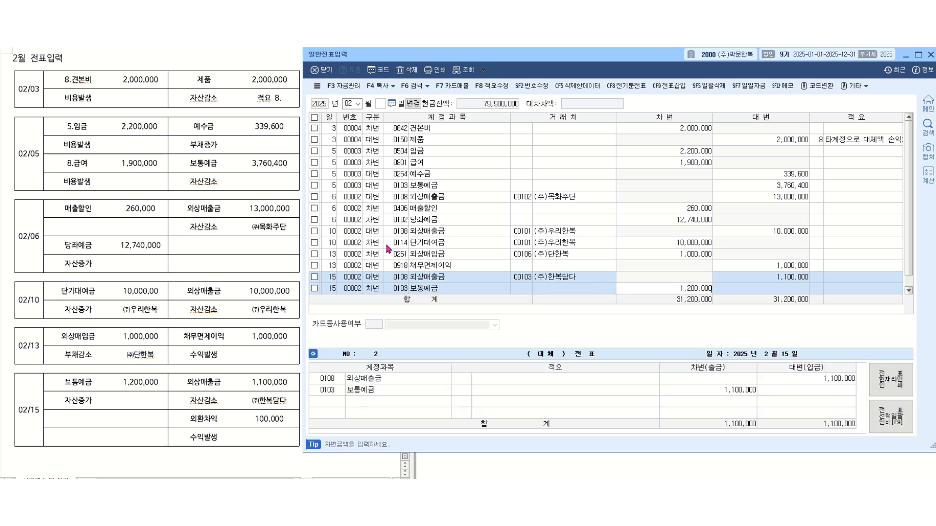
pyautogui.press('Return')
pyautogui.press('Return')
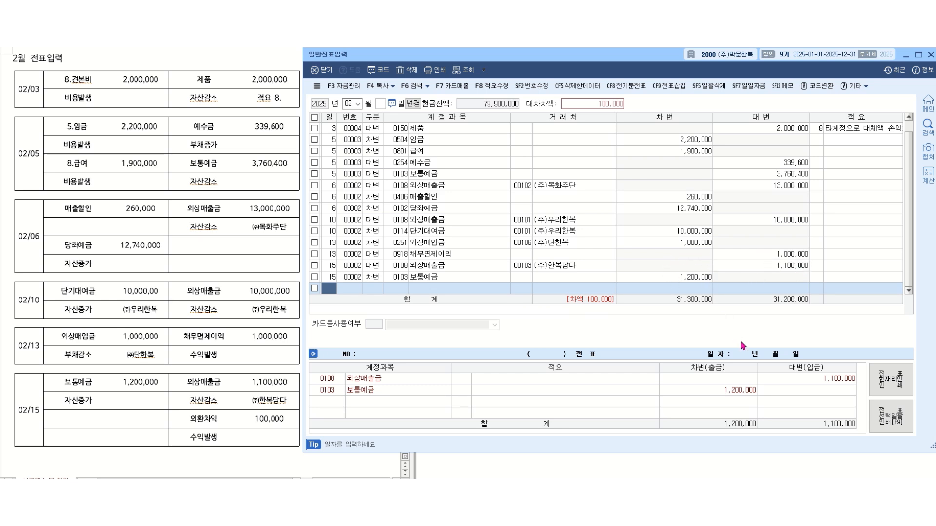
# Add a credit line for the 15th with account 0907 외환차익, accepting the balancing amount of 100,000
pyautogui.write('15')
pyautogui.press('Return')
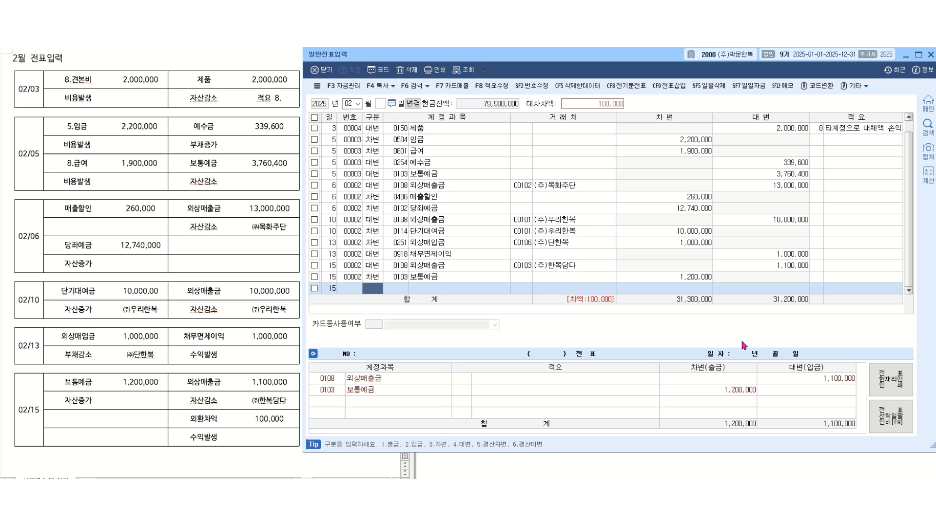
pyautogui.write('4')
pyautogui.press('Return')
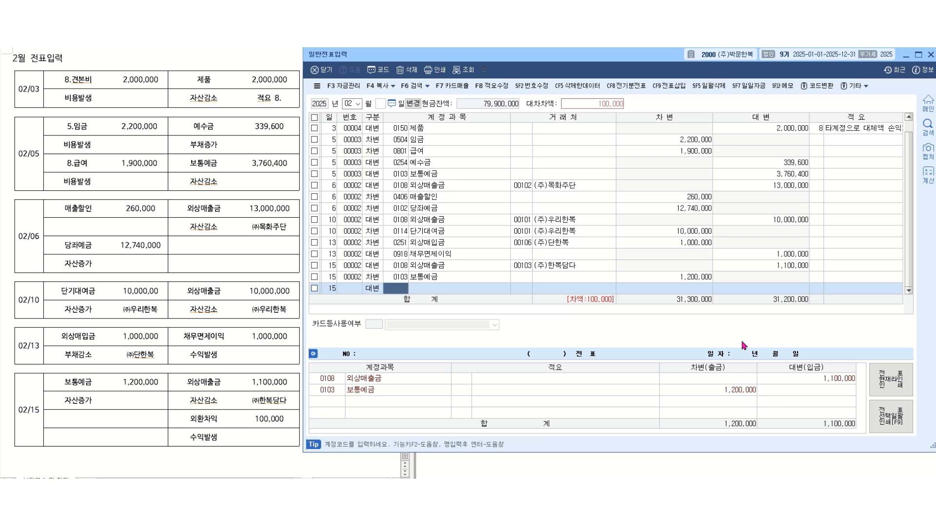
pyautogui.write('외환채')
pyautogui.press('Return')
pyautogui.press('Return')
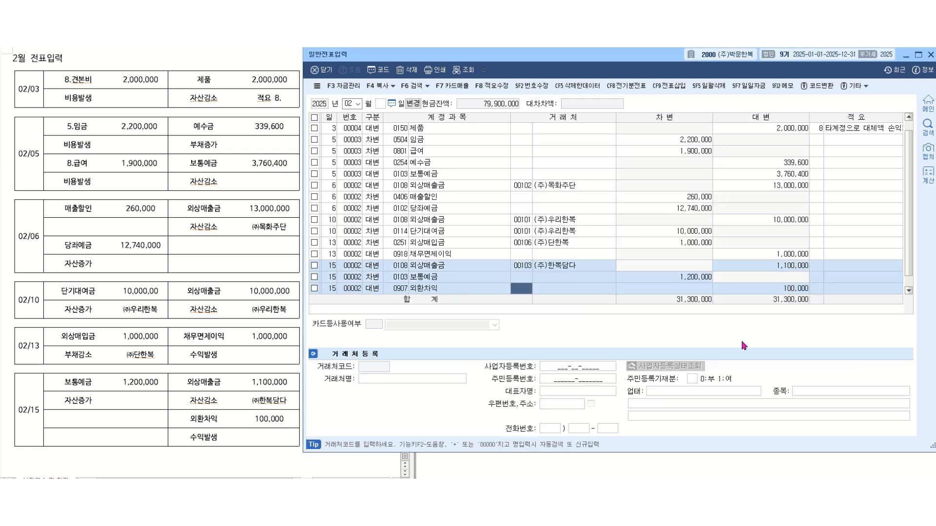
pyautogui.press('Return')
pyautogui.press('Return')
pyautogui.press('Return')
# Add a debit line for the 17th with account 0107 단기매매증권 and an amount of 5,000,000
pyautogui.scroll(-10, 156, 243)
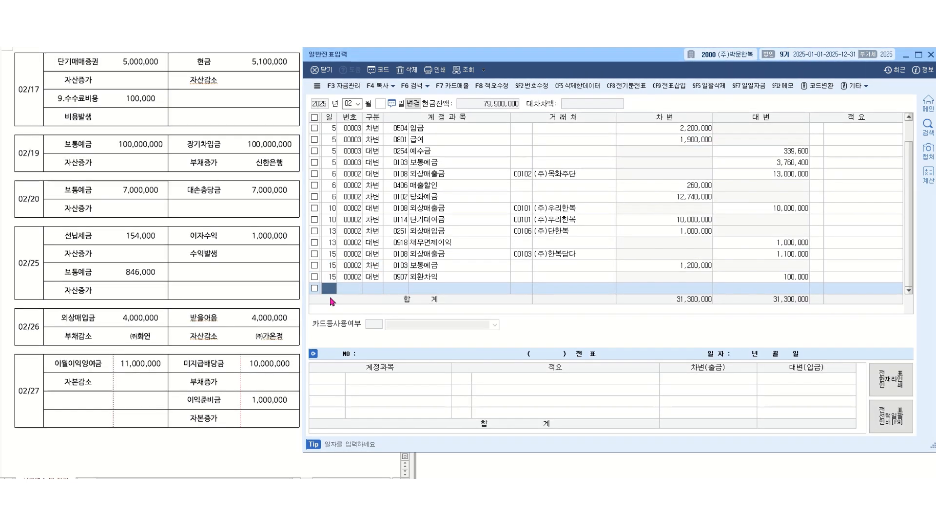
pyautogui.write('17')
pyautogui.press('Return')
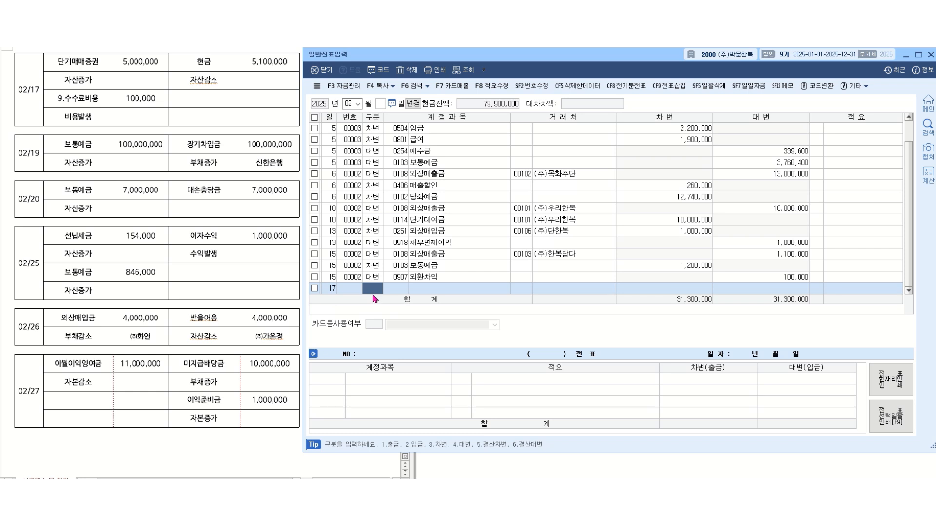
pyautogui.write('3')
pyautogui.press('Return')
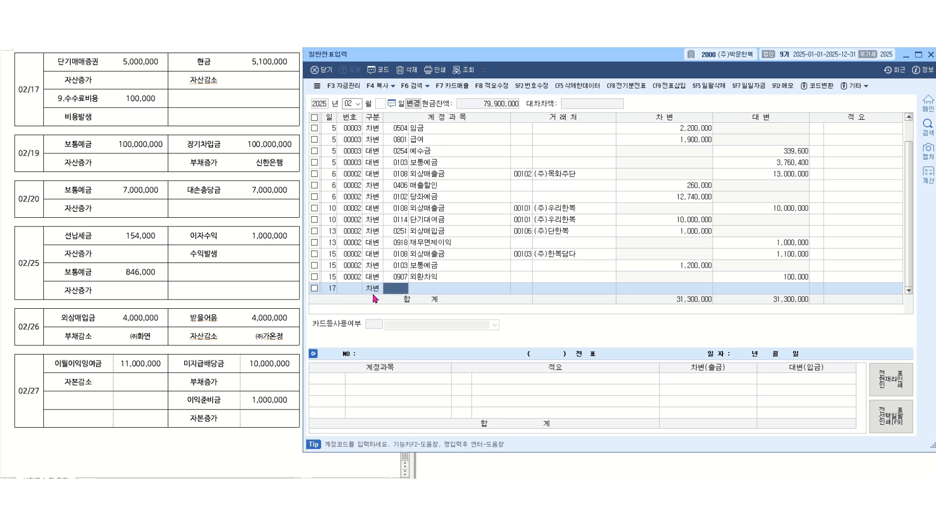
pyautogui.write('단기')
pyautogui.press('Return')
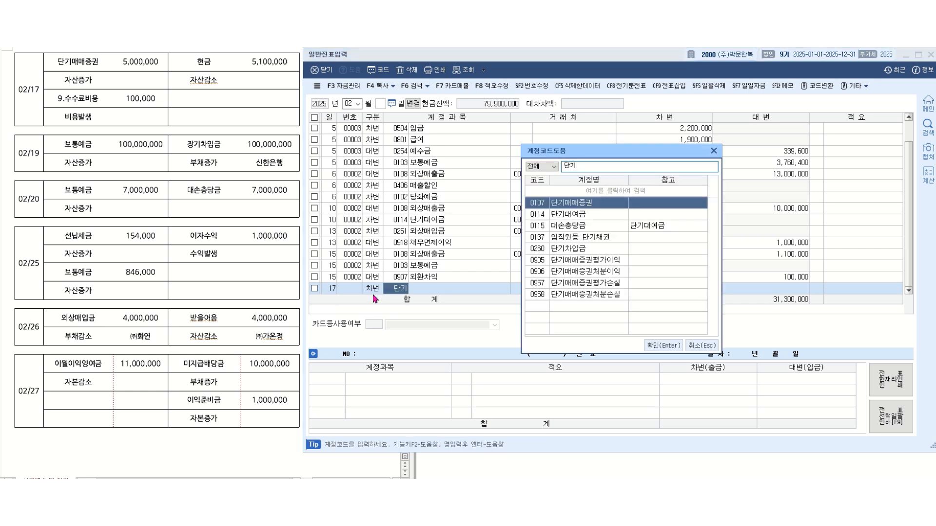
pyautogui.press('Return')
pyautogui.press('Return')
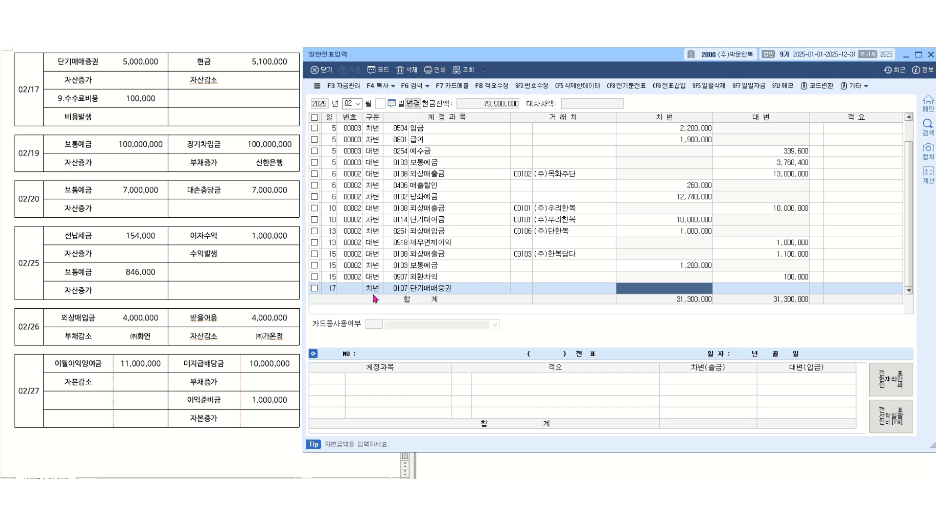
pyautogui.write('5000000')
pyautogui.press('Return')
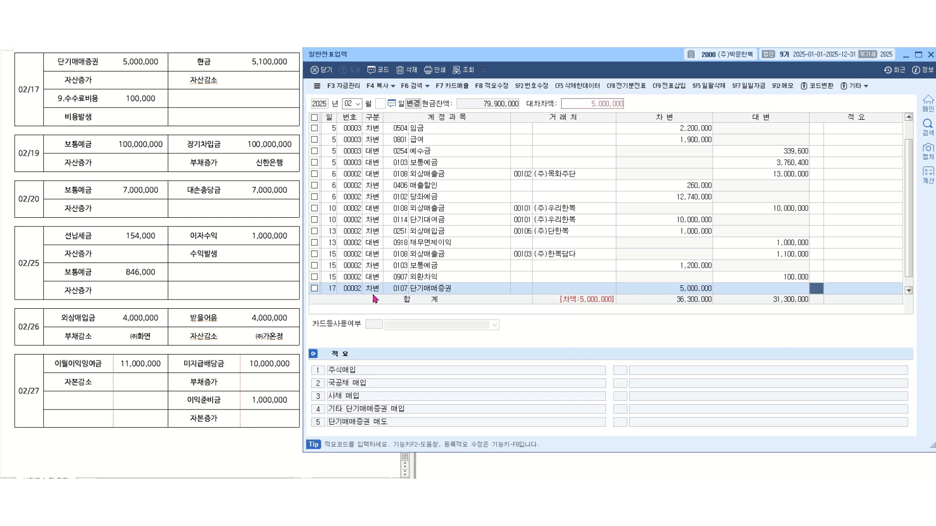
pyautogui.press('Return')
# Start a second debit line for the 17th with account 0984 수수료비용
pyautogui.write('3')
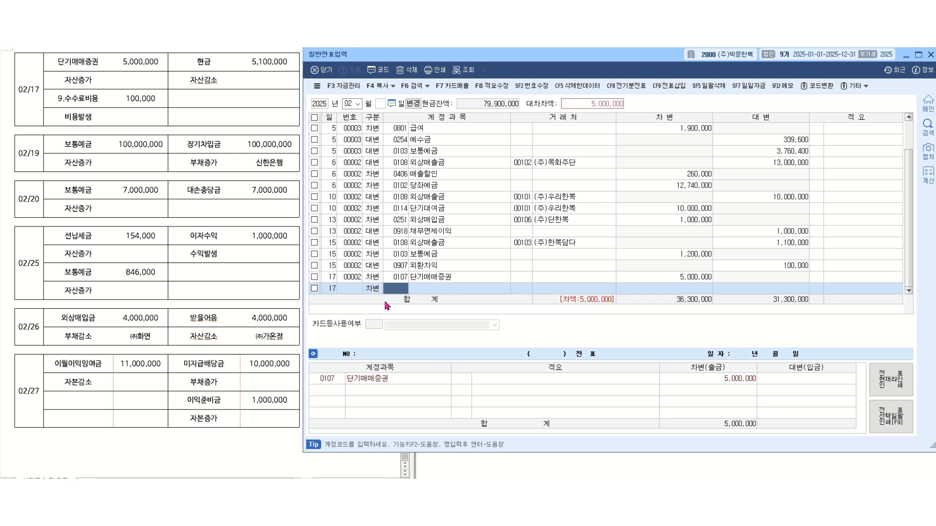
pyautogui.write('수수료')
pyautogui.press('Return')
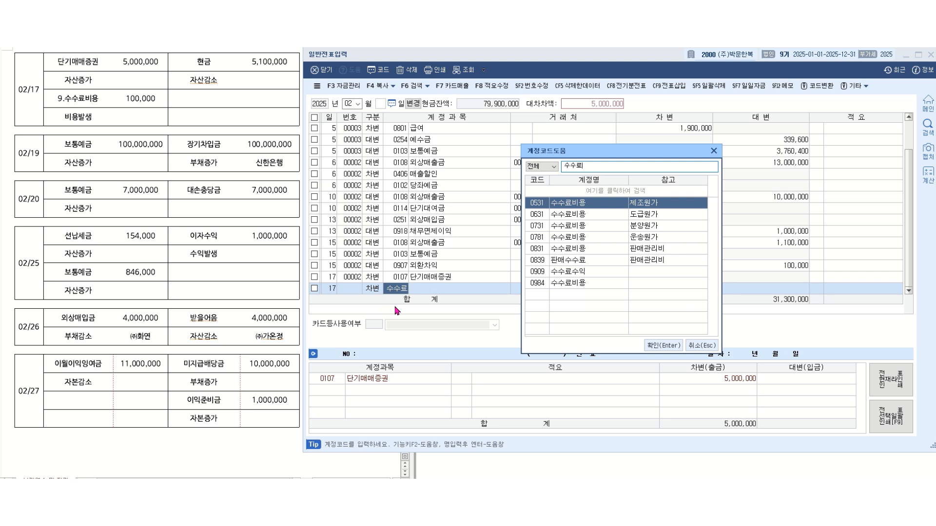
pyautogui.press('Down')
pyautogui.press('Down')
pyautogui.press('Down')
pyautogui.press('Down')
pyautogui.press('Down')
pyautogui.press('Down')
pyautogui.press('Down')
pyautogui.press('Return')
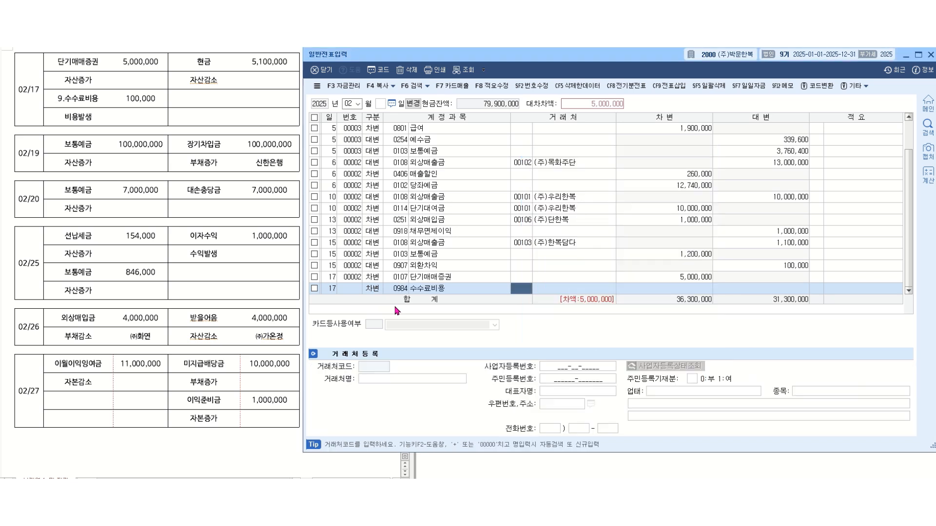
# Set the amount of the 17th's 수수료비용 line to 100,000, leaving its 거래처 empty
pyautogui.press('Return')
pyautogui.press('Return')
pyautogui.write('100')
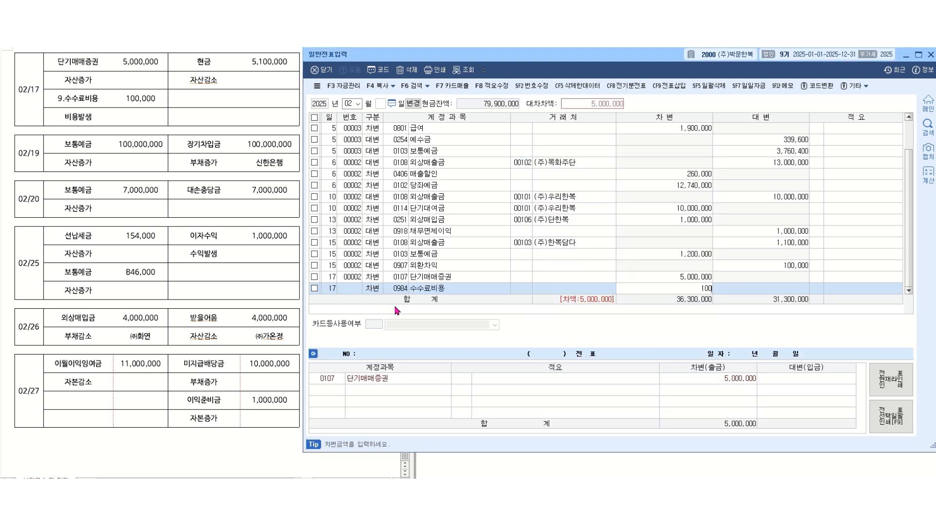
pyautogui.write(',000')
pyautogui.press('Return')
pyautogui.press('Return')
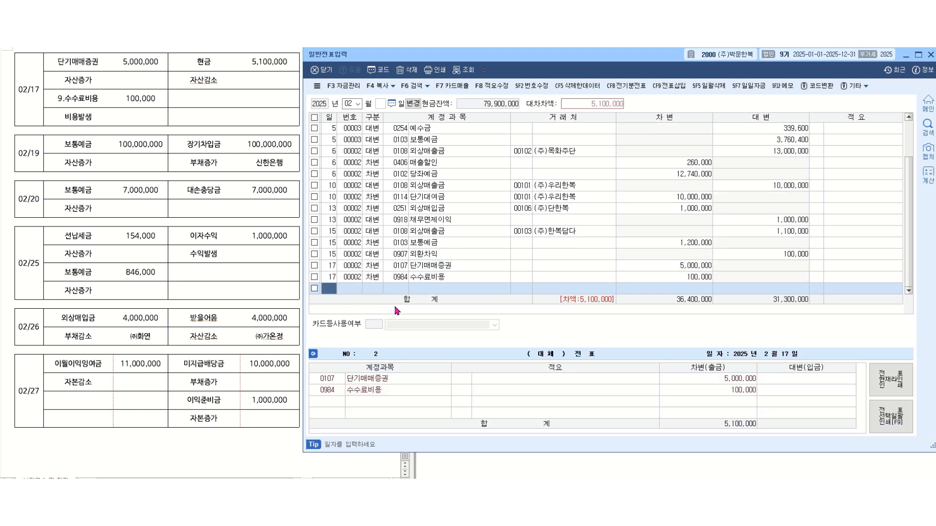
# Add a credit line for the 17th with account 0101 현금, accepting the balancing amount of 5,100,000
pyautogui.press('Return')
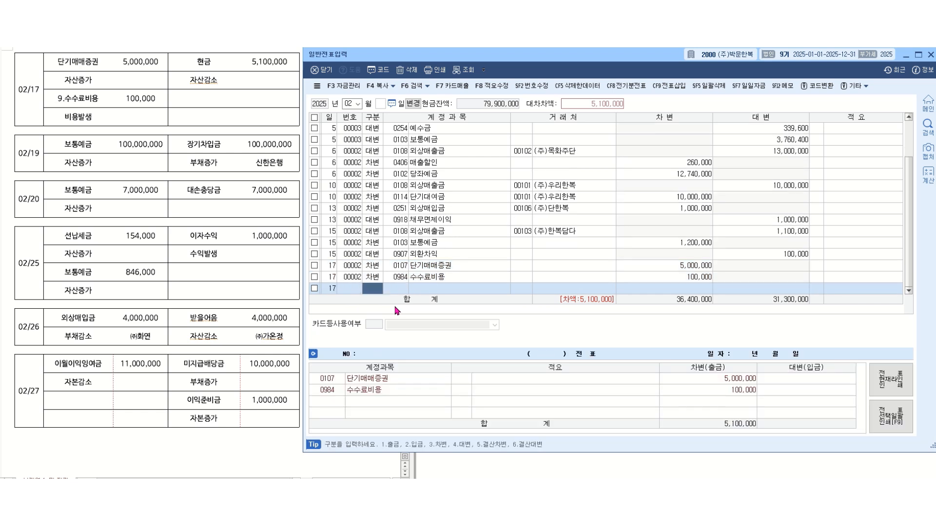
pyautogui.write('4')
pyautogui.press('Return')
pyautogui.write('101')
pyautogui.press('Return')
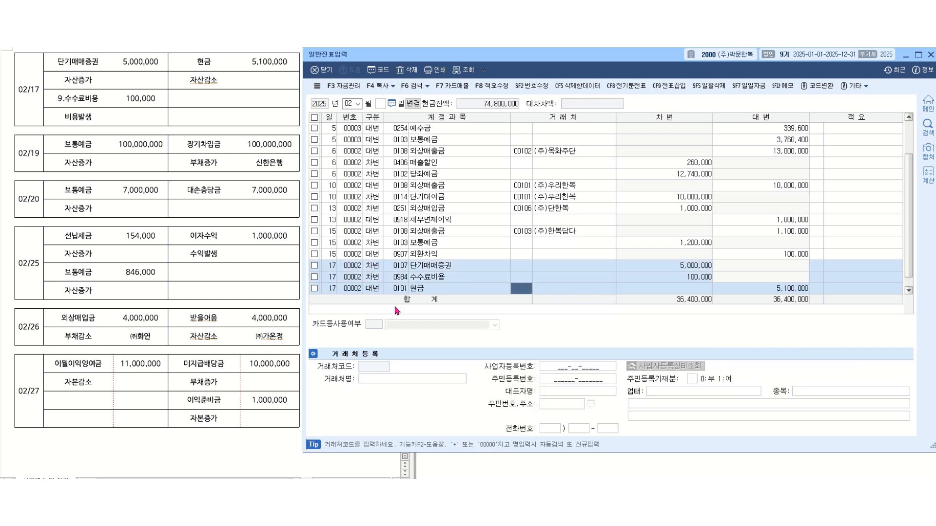
pyautogui.press('Down')
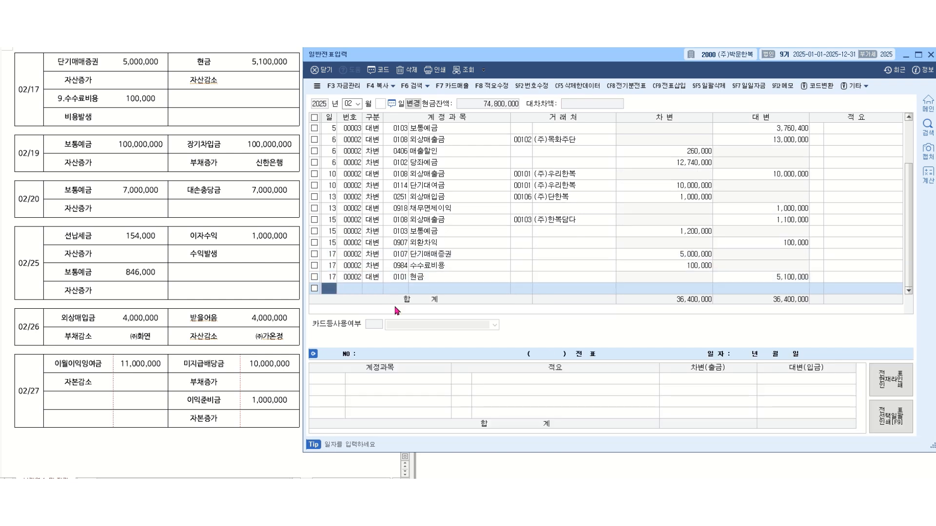
# Start a credit line for the 19th with account 0293 장기차입금
pyautogui.write('19')
pyautogui.press('Return')
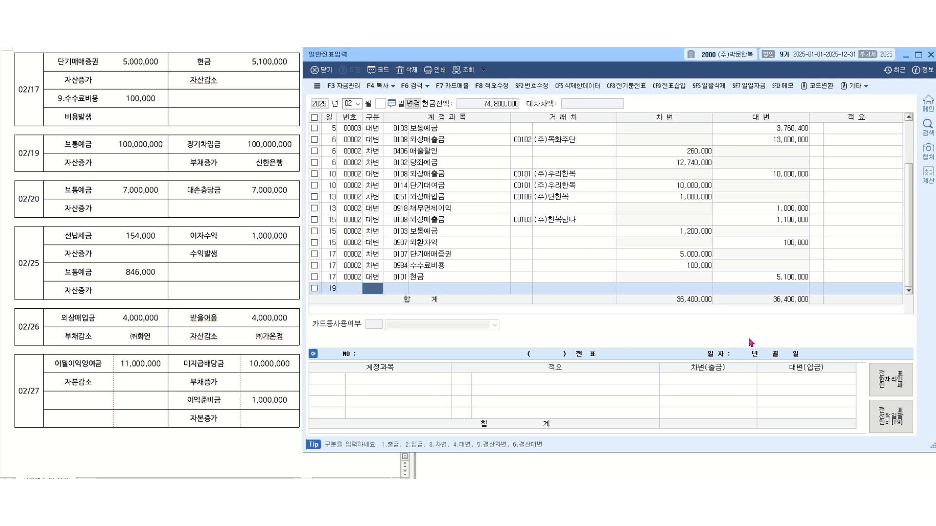
pyautogui.write('4장기')
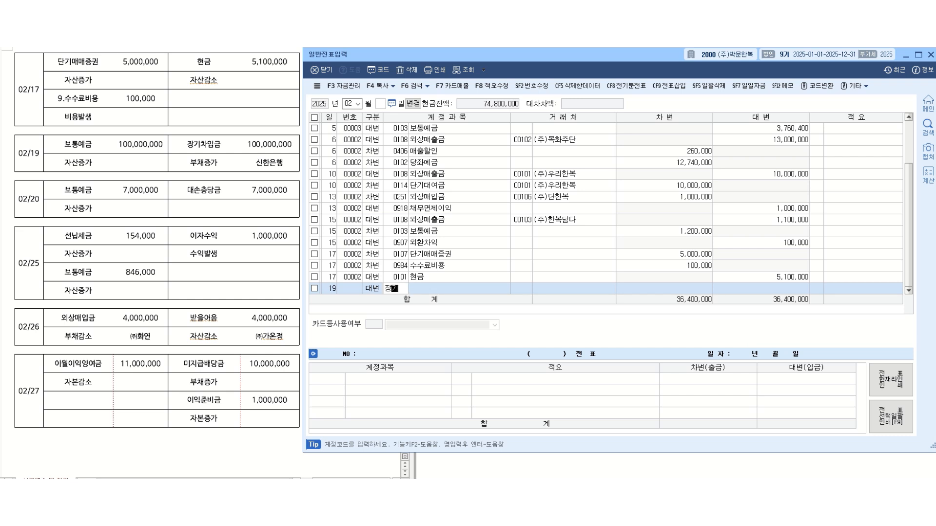
pyautogui.press('Return')
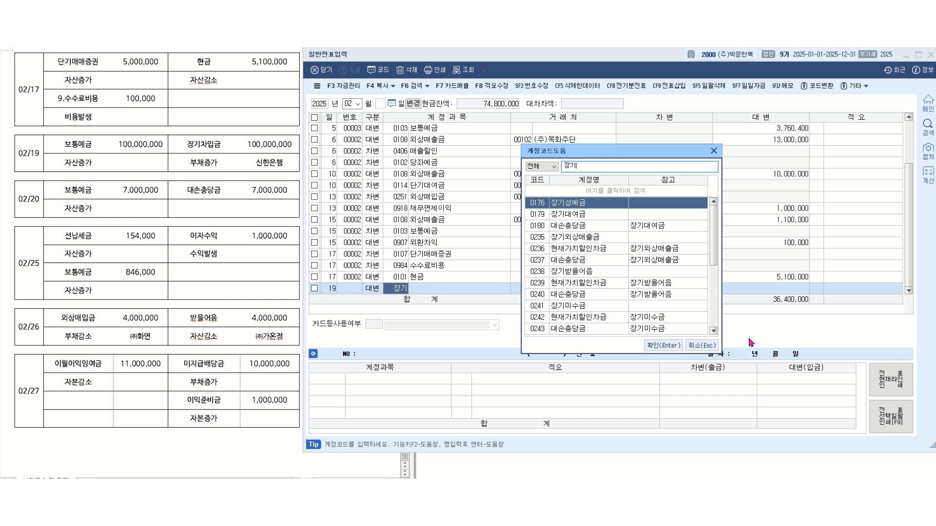
pyautogui.write('차')
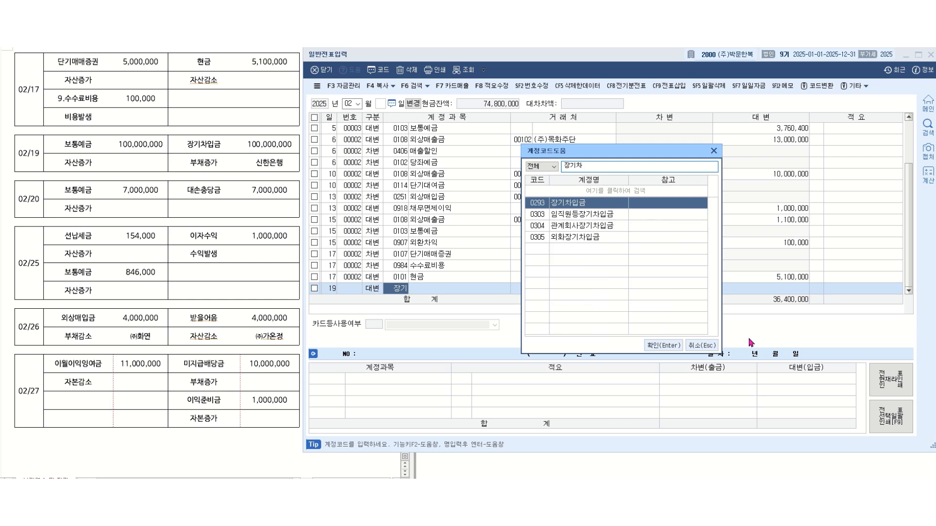
pyautogui.press('Return')
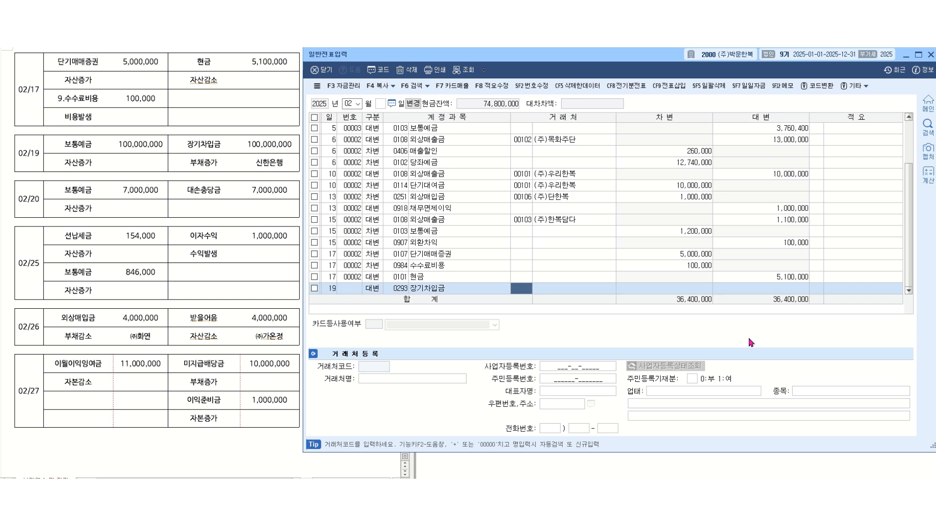
# Set the 거래처 of the 19th's 장기차입금 line to 98002 신한은행 and its credit amount to 100,000,000
pyautogui.write('신한')
pyautogui.press('Return')
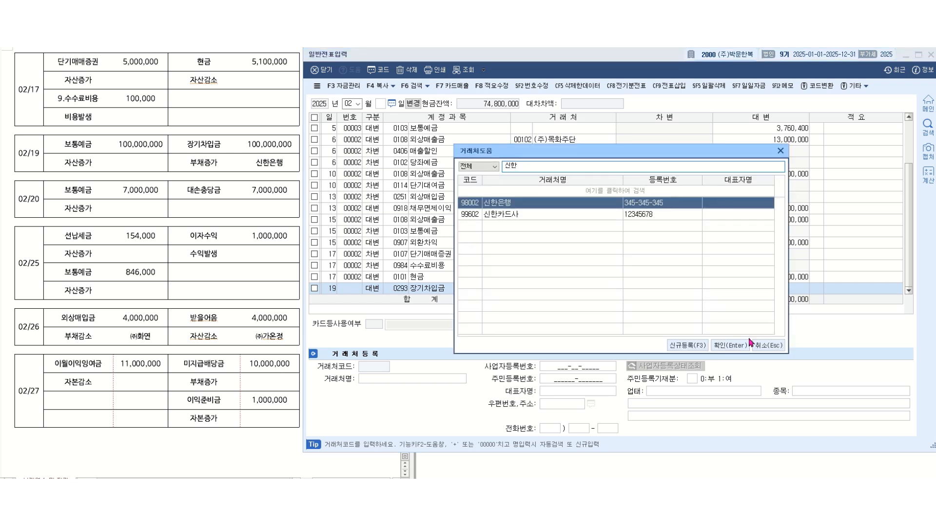
pyautogui.press('Return')
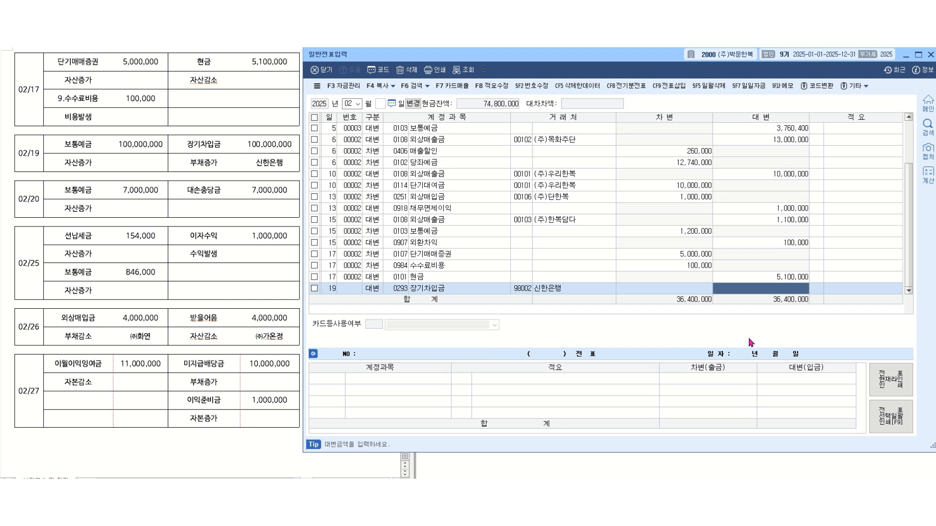
pyautogui.write('100000000')
pyautogui.press('Return')
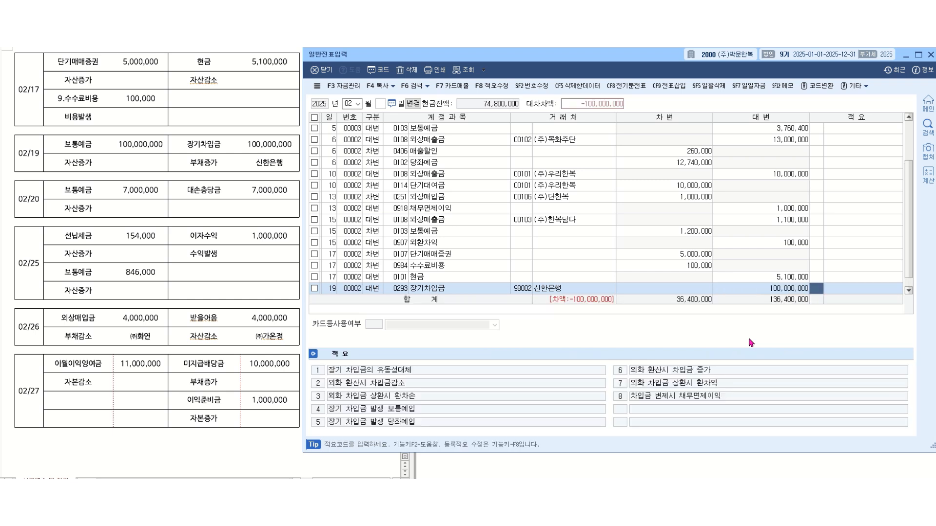
pyautogui.press('Return')
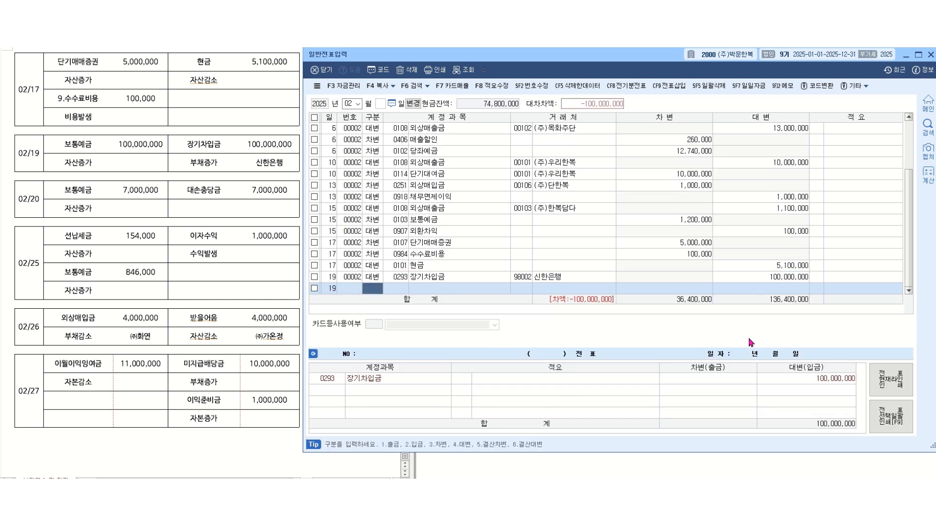
# Add a debit line for the 19th with account 0103 보통예금, accepting the balancing amount of 100,000,000 and leaving its 거래처 empty
pyautogui.write('3보통')
pyautogui.press('Return')
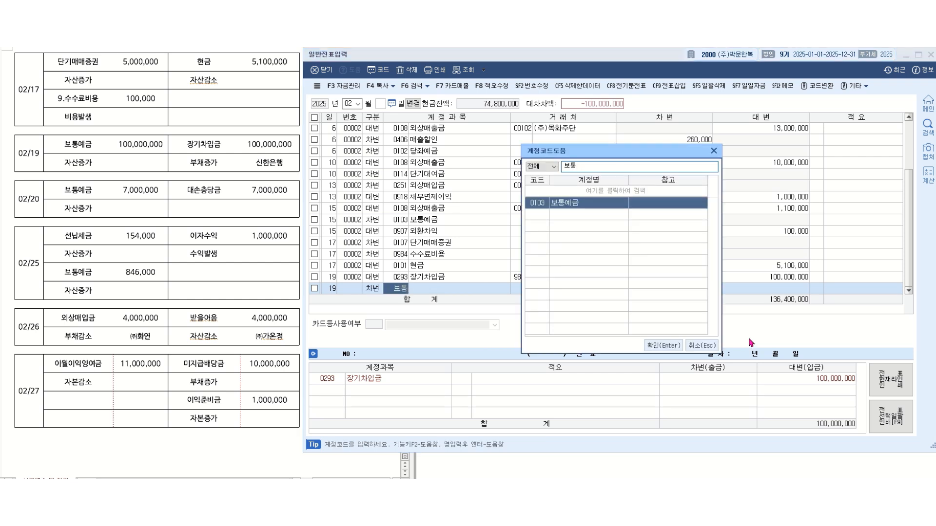
pyautogui.press('Return')
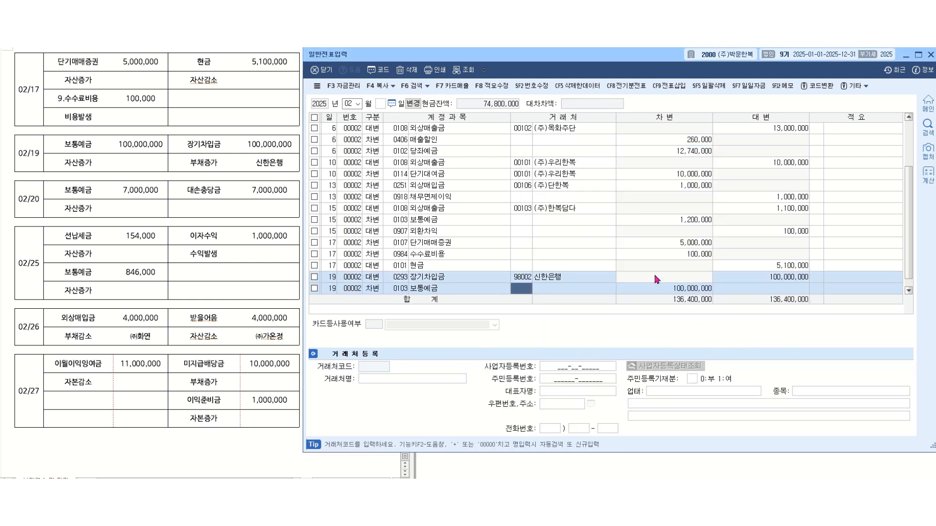
pyautogui.press('Return')
pyautogui.press('Return')
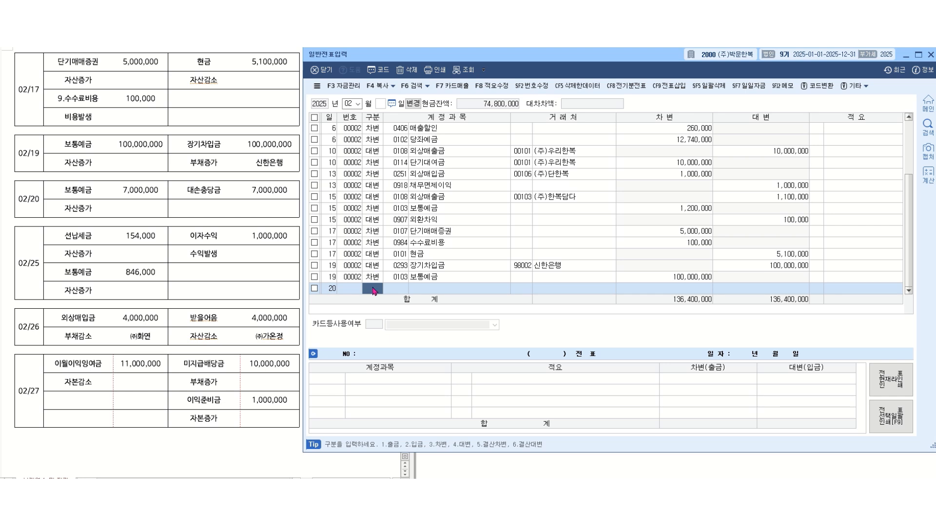
# Start a credit line for the 20th with account 0109 대손충당금, the one belonging to 외상매출금
pyautogui.write('4')
pyautogui.press('Return')
pyautogui.write('대손충')
pyautogui.press('Return')
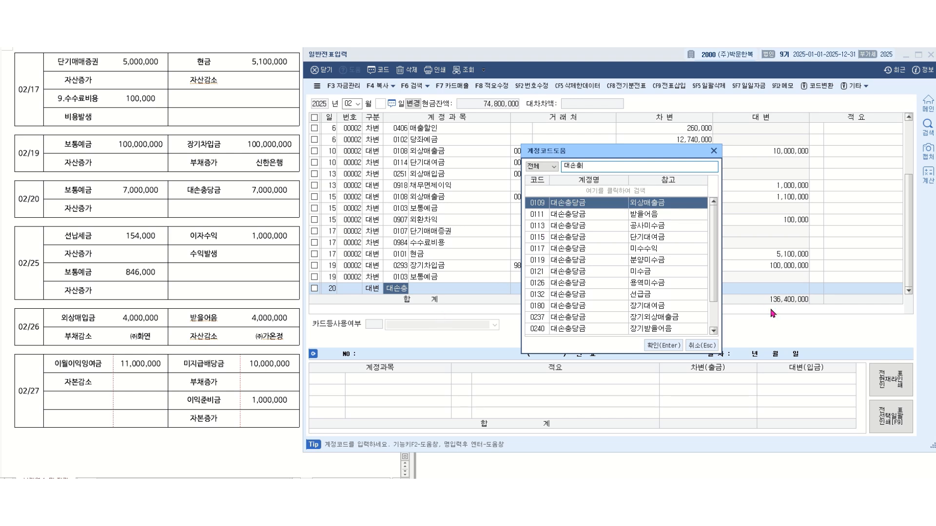
pyautogui.press('Return')
# Set the credit amount of the 20th's 대손충당금 line to 7,000,000, leaving its 거래처 empty
pyautogui.press('Return')
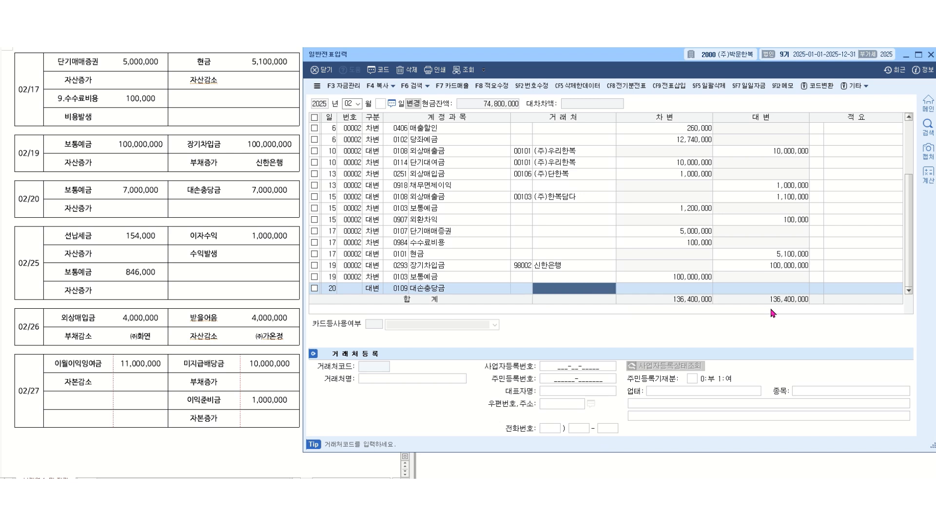
pyautogui.press('Return')
pyautogui.write('7000000')
pyautogui.press('Return')
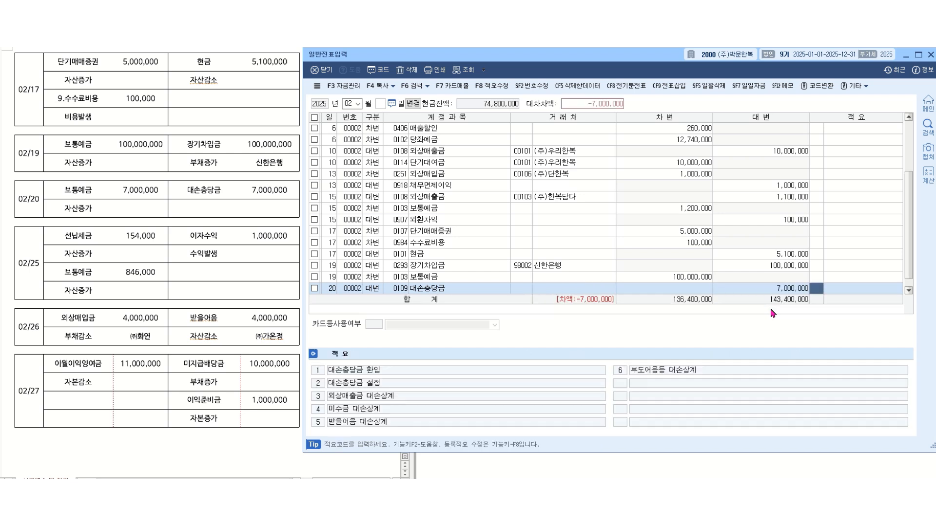
pyautogui.press('Return')
pyautogui.press('Return')
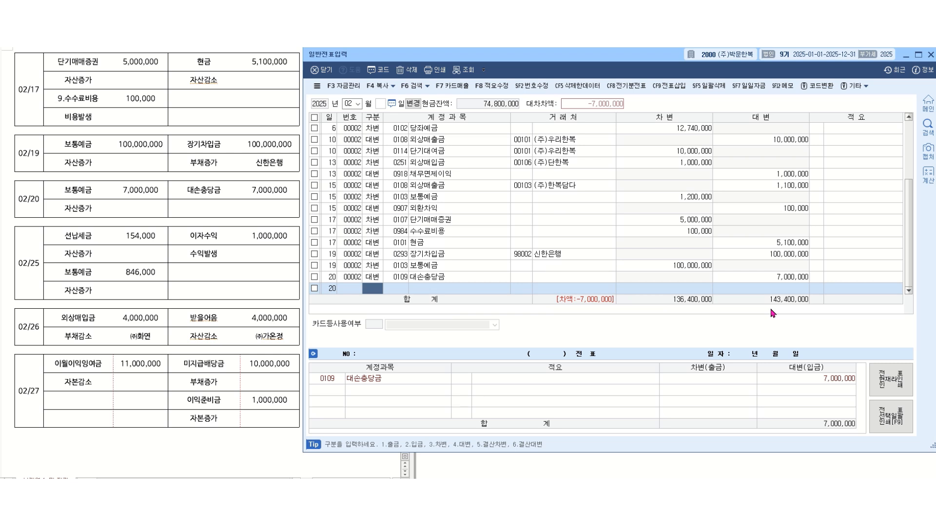
# Add a debit line for the 20th with account 0103 보통예금, accepting the balancing amount of 7,000,000 and leaving its 거래처 empty
pyautogui.write('3보통')
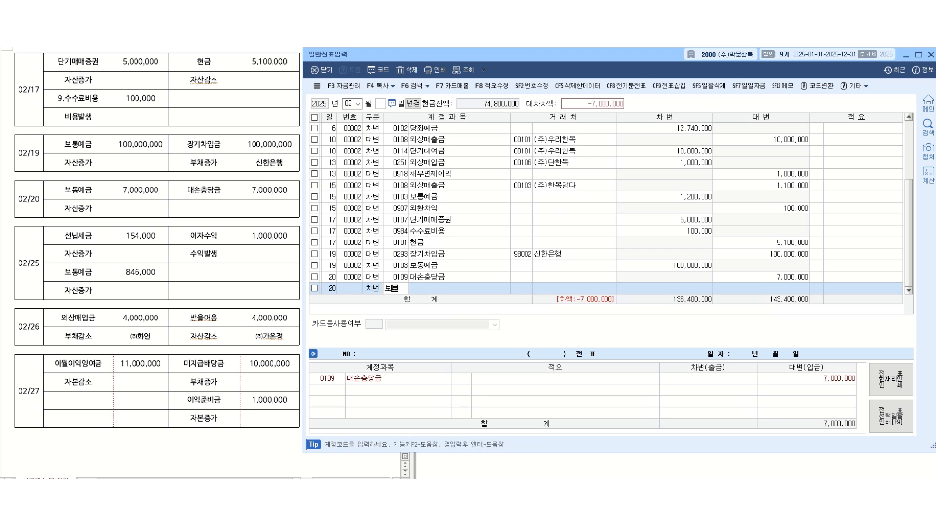
pyautogui.press('Return')
pyautogui.press('Return')
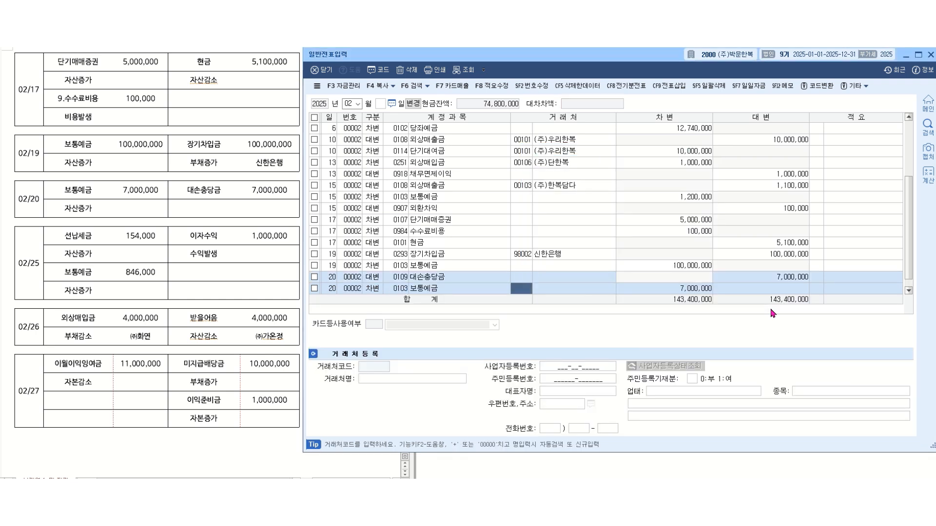
pyautogui.press('Return')
pyautogui.press('Return')
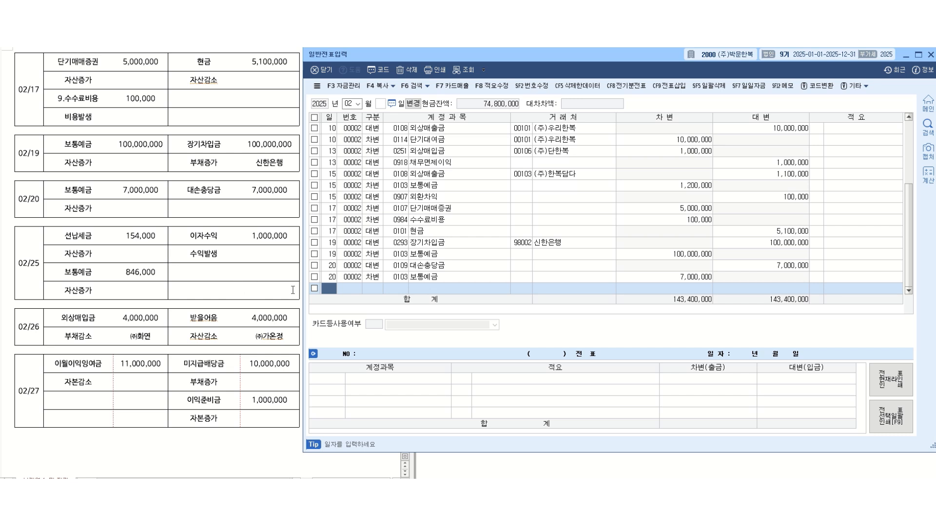
# Start a credit line for the 25th with account 0901 이자수익
pyautogui.write('25')
pyautogui.press('Return')
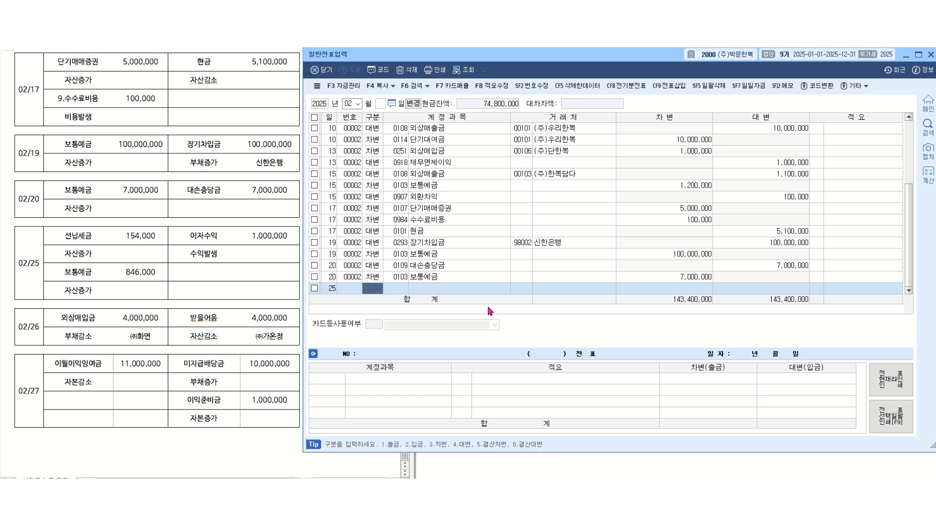
pyautogui.write('4')
pyautogui.press('Return')
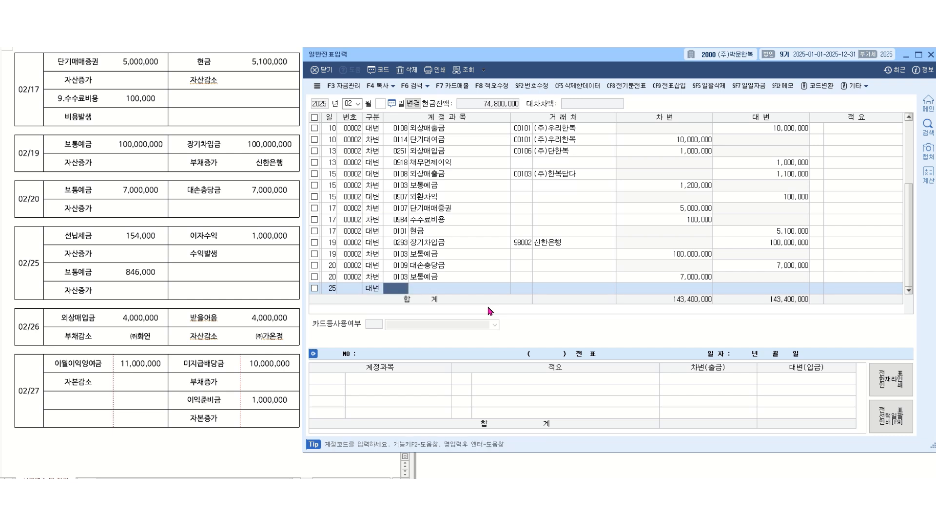
pyautogui.write('이자수')
pyautogui.press('Return')
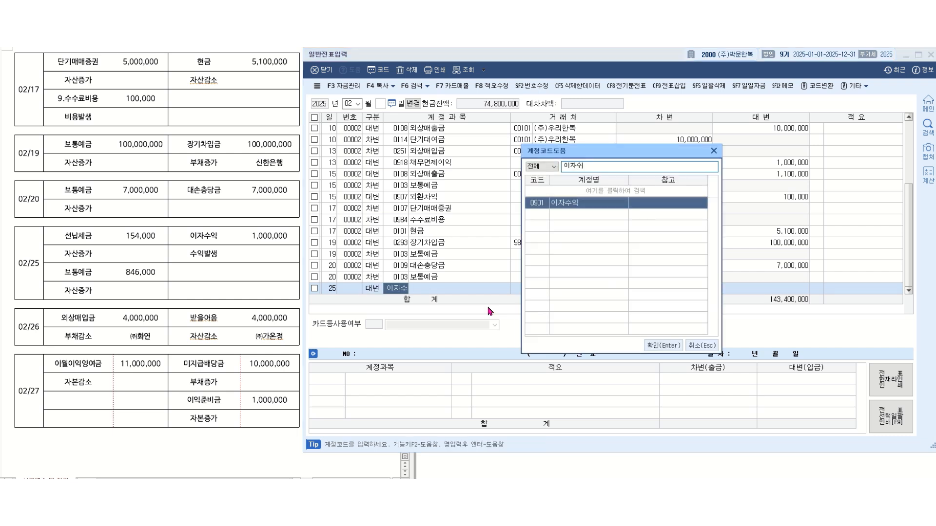
pyautogui.press('Return')
# Set the credit amount of the 25th's 이자수익 line to 1,000,000, leaving its 거래처 empty
pyautogui.press('Return')
pyautogui.press('Return')
pyautogui.write('1000000')
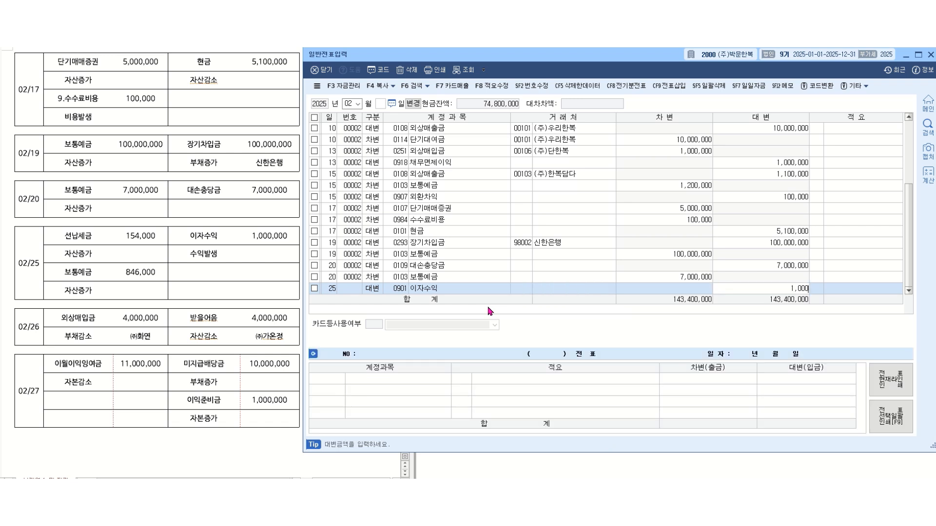
pyautogui.press('Return')
pyautogui.press('Return')
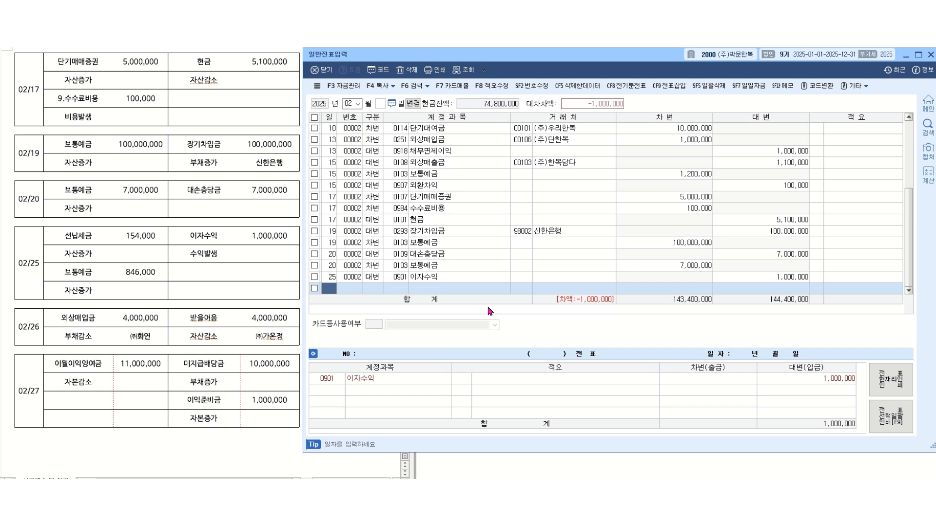
# Start a debit line for the 25th with account 0136 선납세금
pyautogui.write('25')
pyautogui.press('Return')
pyautogui.write('3')
pyautogui.press('Return')
pyautogui.write('선납')
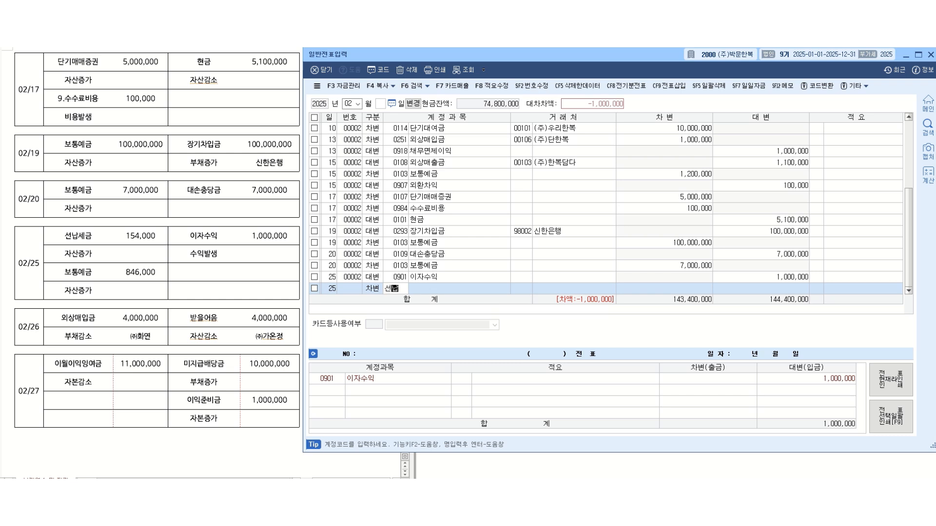
pyautogui.press('Return')
pyautogui.press('Return')
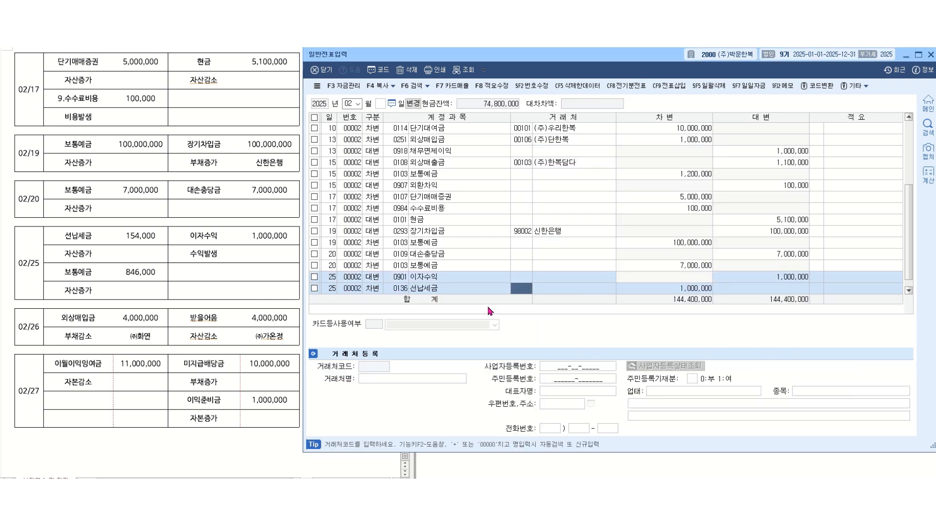
# Set the debit amount of the 25th's 선납세금 line to 154,000, leaving its 거래처 empty
pyautogui.press('Return')
pyautogui.press('Return')
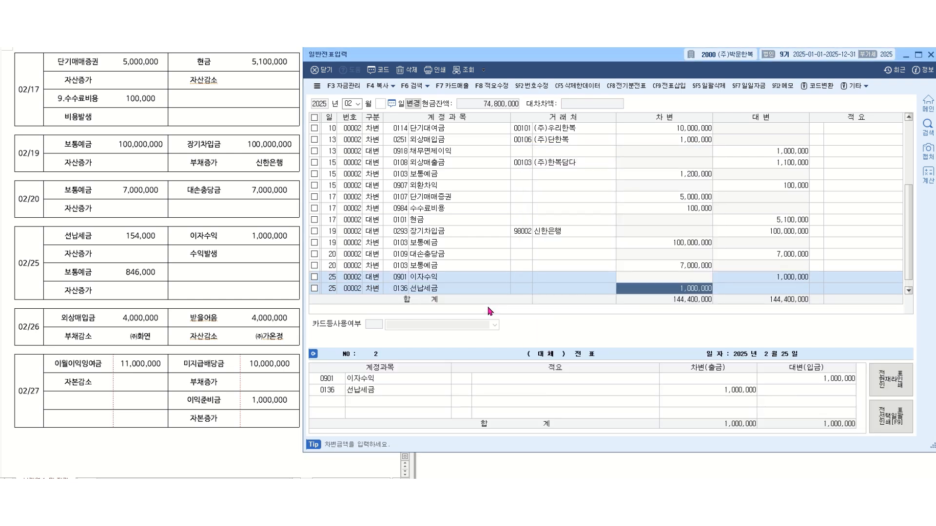
pyautogui.write('154000')
pyautogui.press('Return')
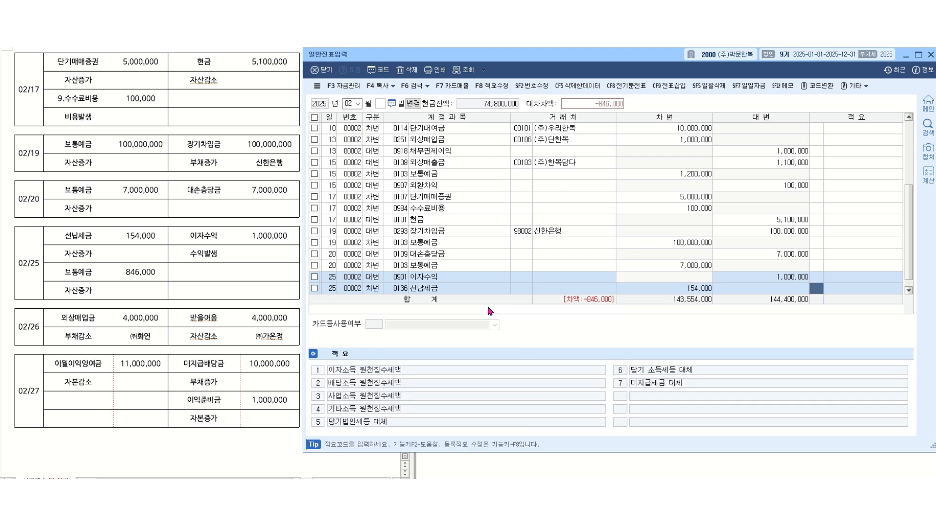
pyautogui.press('Return')
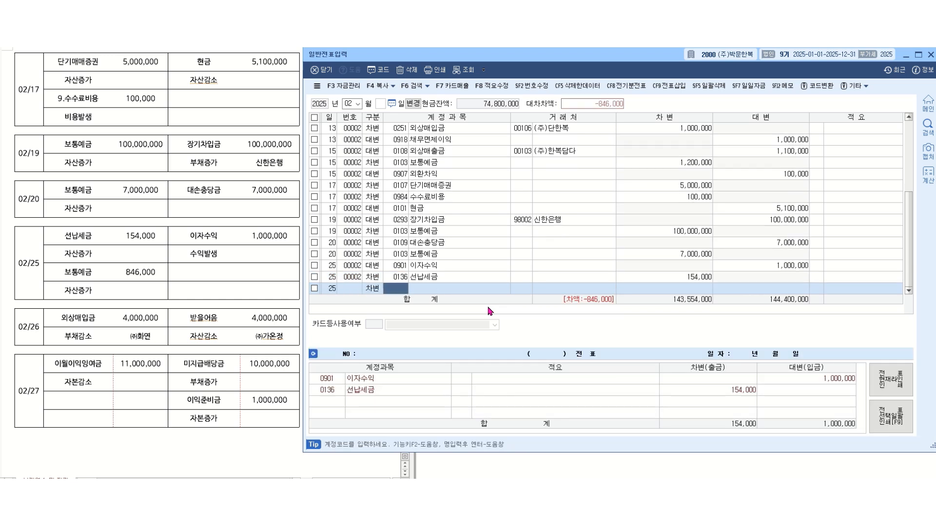
# Add a second debit line for the 25th with account 0103 보통예금, accepting the balancing amount of 846,000 and leaving its 거래처 empty
pyautogui.write('3')
pyautogui.press('BackSpace')
pyautogui.write('보통')
pyautogui.press('Return')
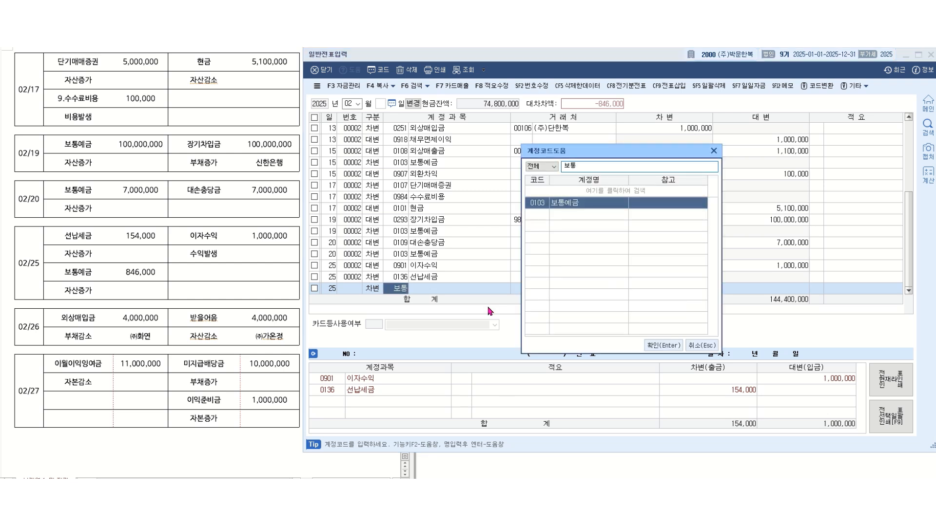
pyautogui.press('Return')
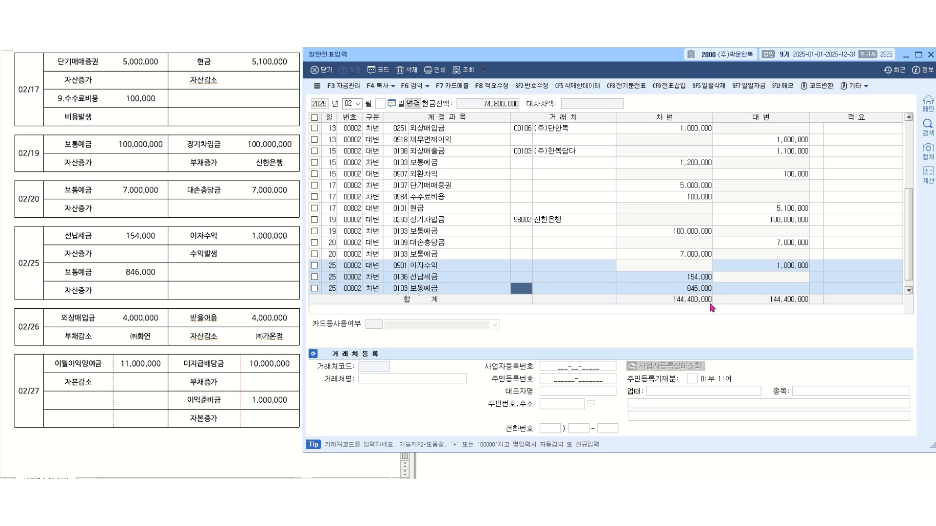
pyautogui.press('Return')
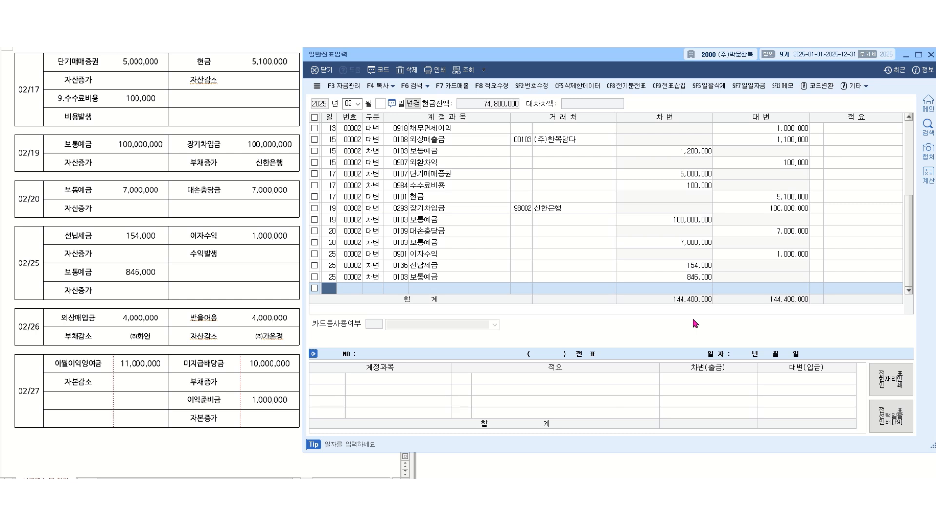
# Start a debit line for the 26th with account 0251 외상매입금
pyautogui.write('26')
pyautogui.press('Return')
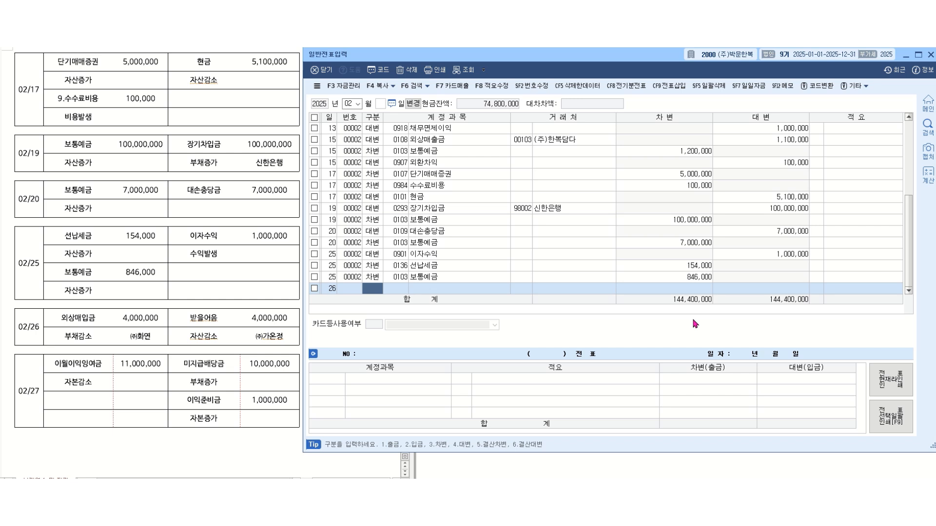
pyautogui.write('3')
pyautogui.press('Return')
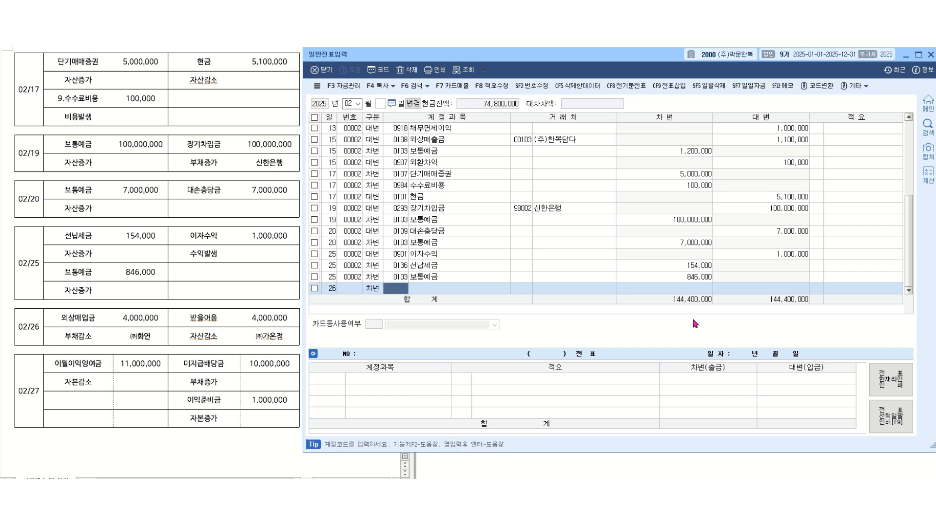
pyautogui.write('외상매')
pyautogui.press('Return')
pyautogui.press('Down')
pyautogui.press('Down')
pyautogui.press('Down')
pyautogui.press('Down')
pyautogui.press('Down')
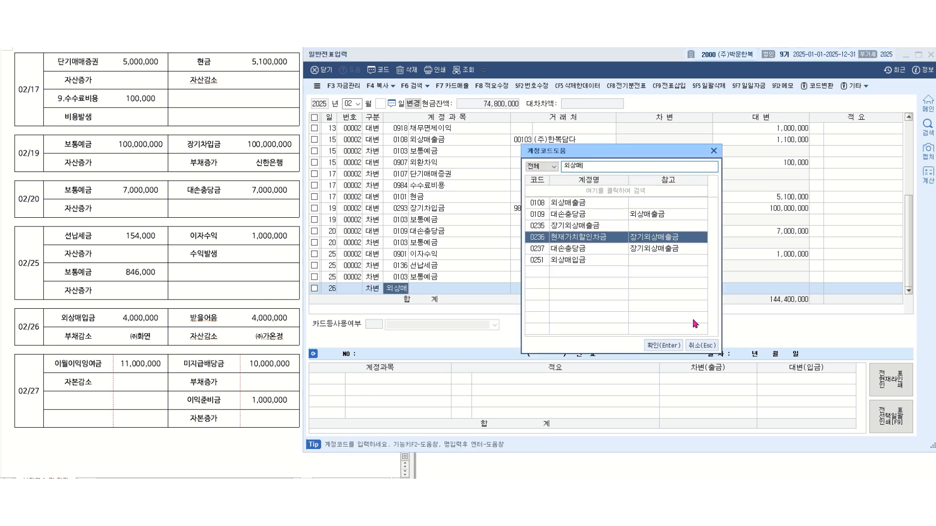
pyautogui.press('Return')
# Set the 거래처 of the 26th's 외상매입금 line to 00107 (주)화연 and its debit amount to 4,000,000
pyautogui.write('화연')
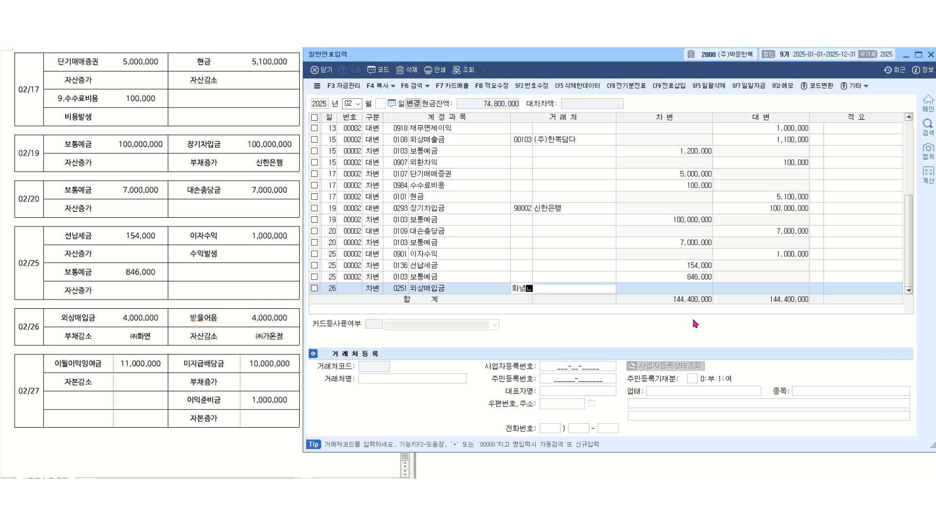
pyautogui.press('Return')
pyautogui.press('Return')
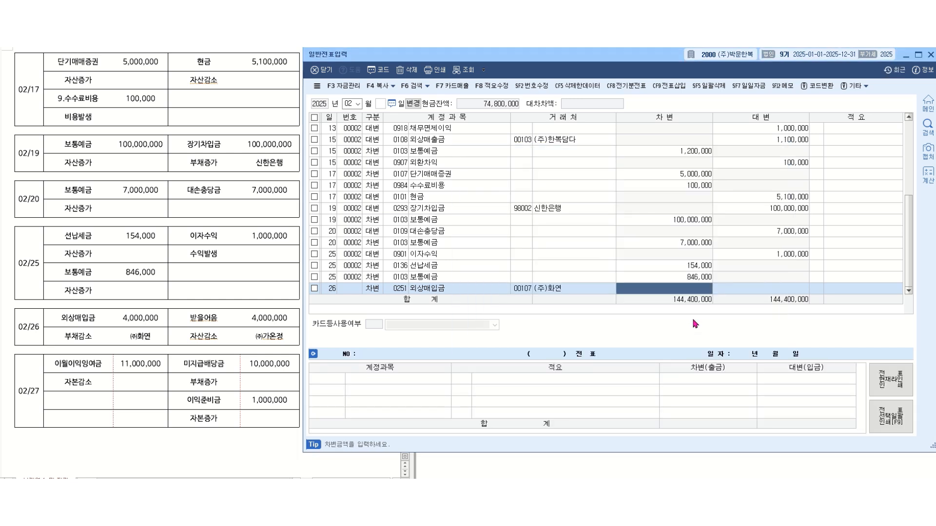
pyautogui.write('4000000')
pyautogui.press('Return')
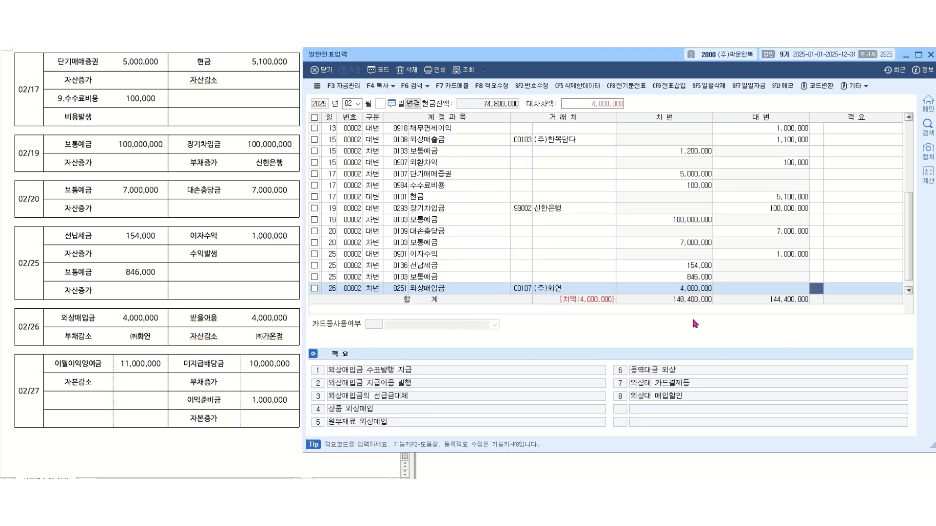
pyautogui.press('Return')
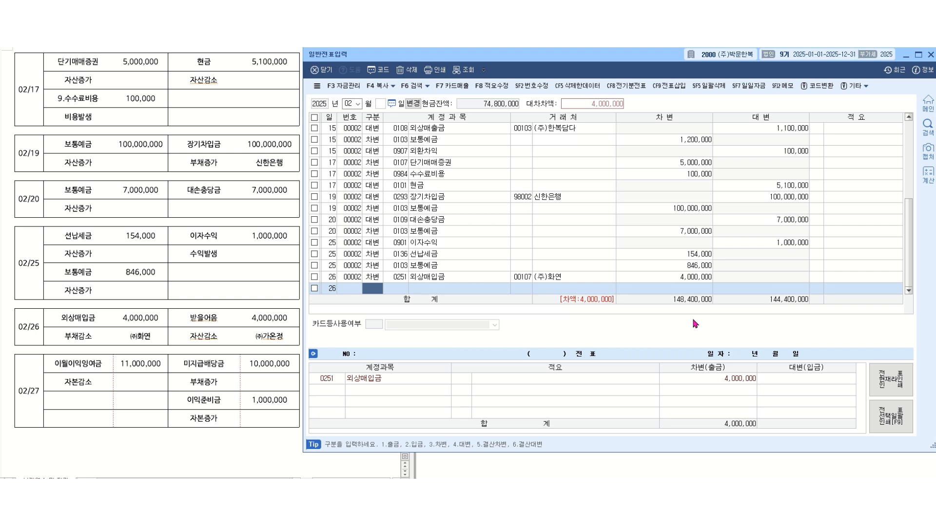
# Add a credit line for the 26th with account 0110 받을어음 and 거래처 00104 (주)가온정, accepting the balancing amount of 4,000,000
pyautogui.write('4받을')
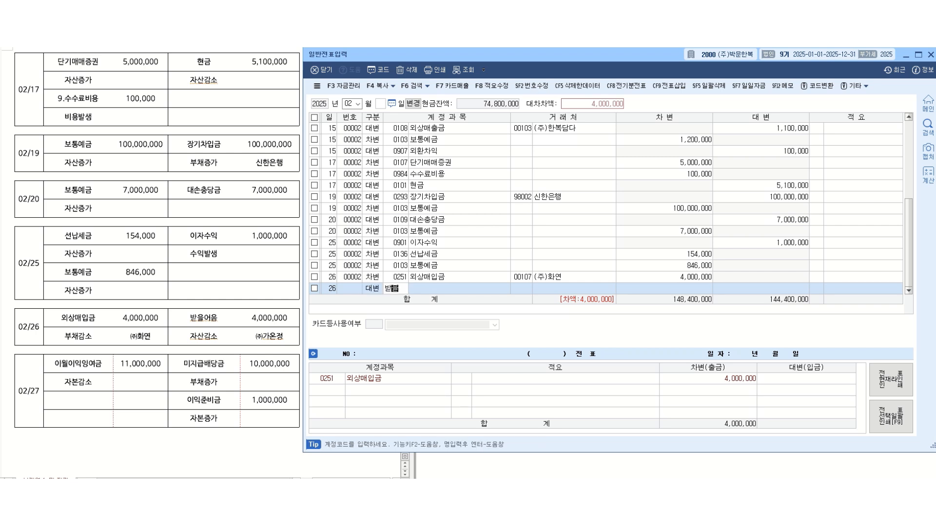
pyautogui.press('Return')
pyautogui.press('Return')
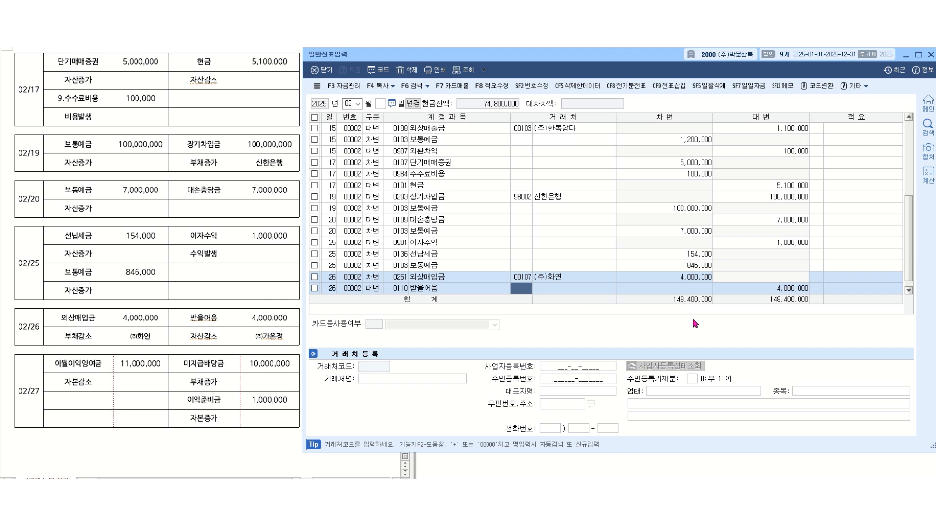
pyautogui.write('가온')
pyautogui.press('Return')
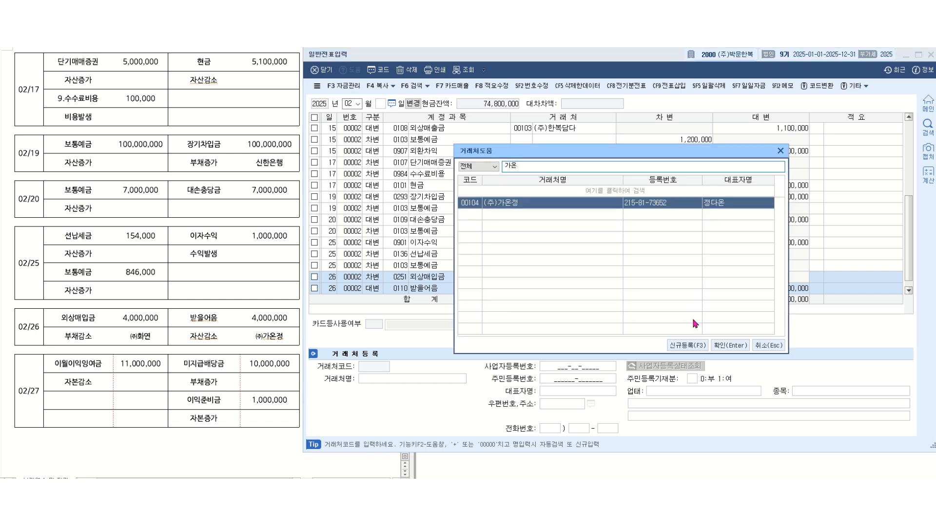
pyautogui.press('Return')
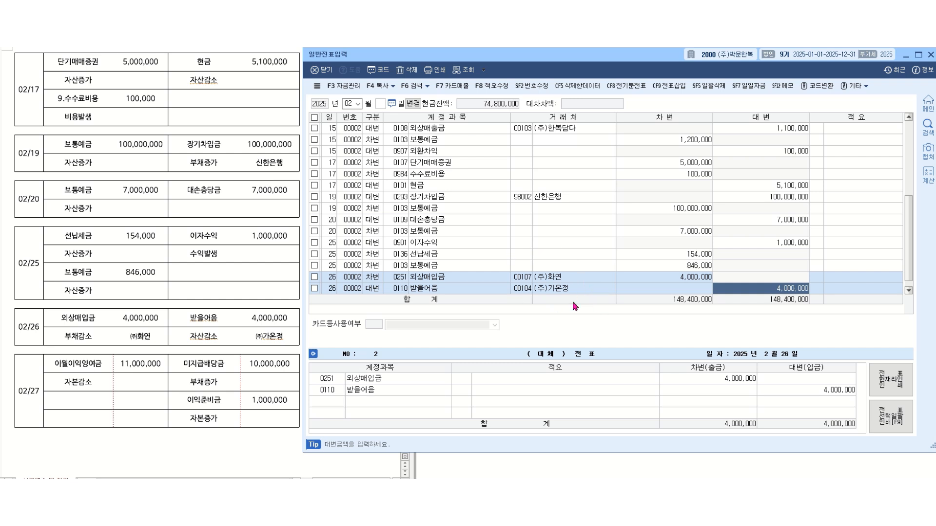
pyautogui.press('Return')
pyautogui.press('Return')
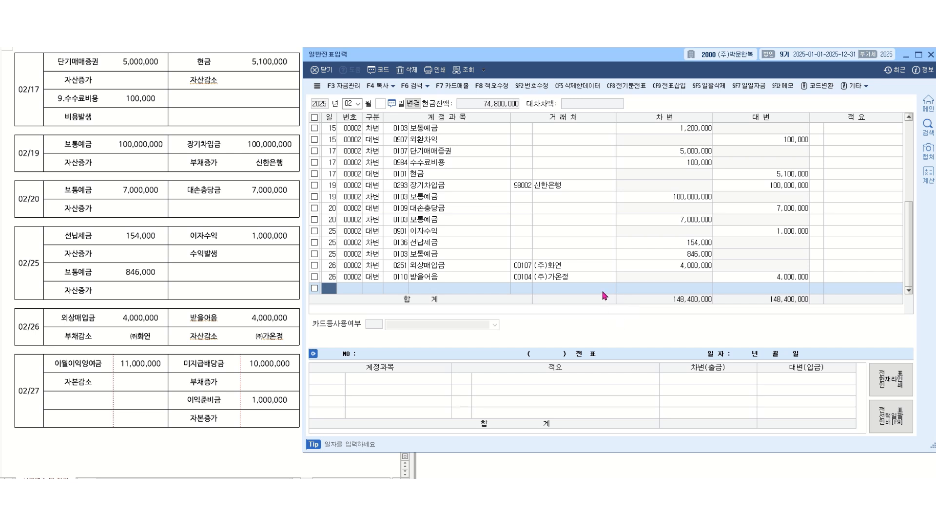
# Add a debit line for the 27th with account 0375 이월이익잉여금 and amount 11,000,000, leaving its 거래처 empty
pyautogui.write('27')
pyautogui.press('Return')
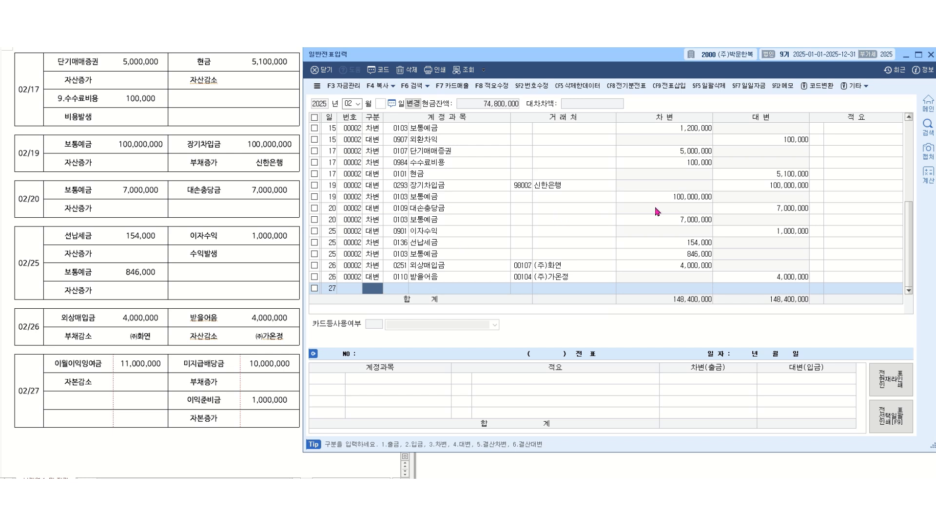
pyautogui.write('3')
pyautogui.press('Return')
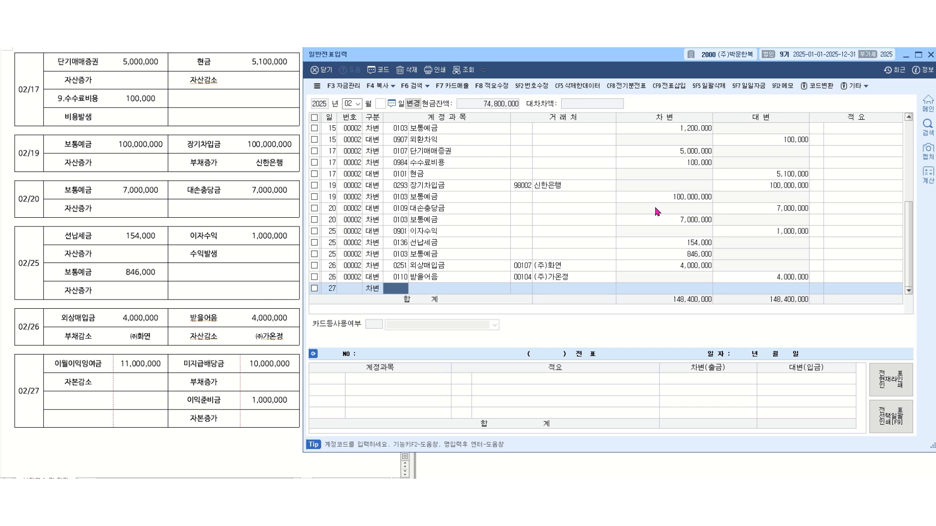
pyautogui.write('이월')
pyautogui.press('Return')
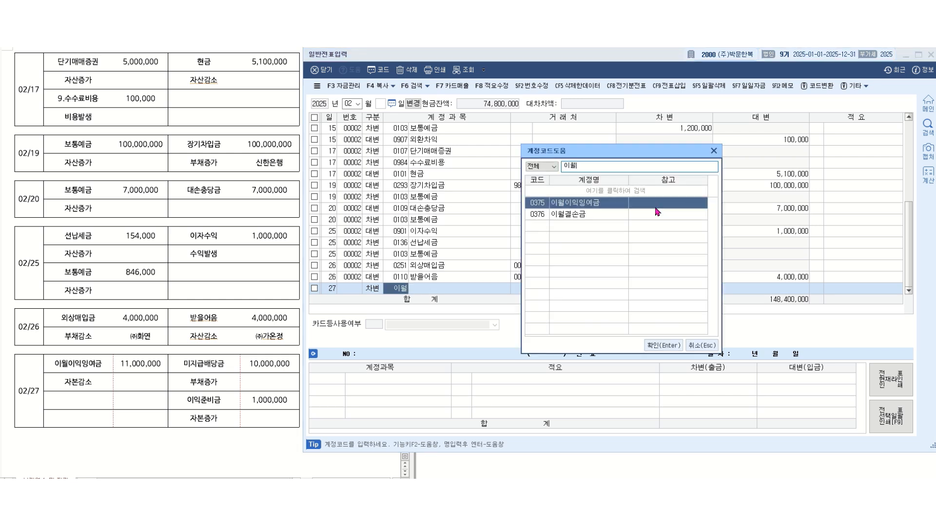
pyautogui.press('Return')
pyautogui.press('Return')
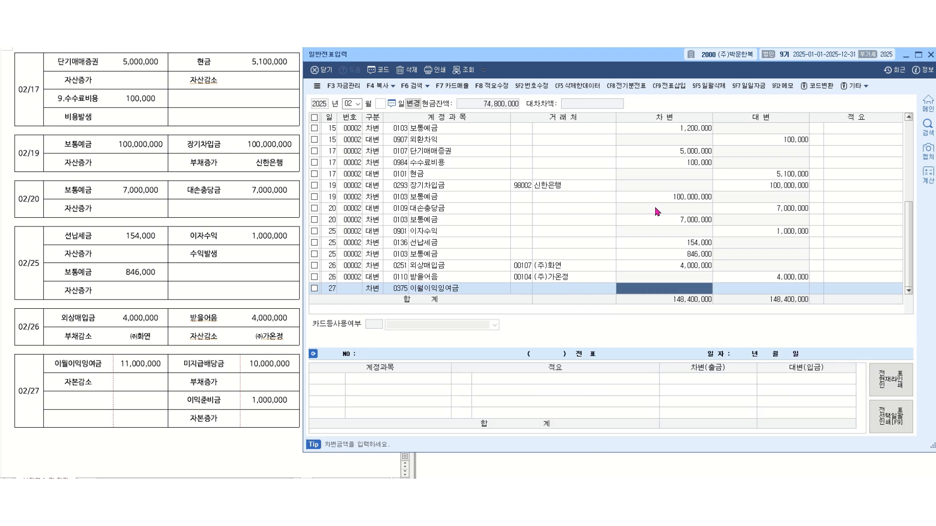
pyautogui.write('11000000')
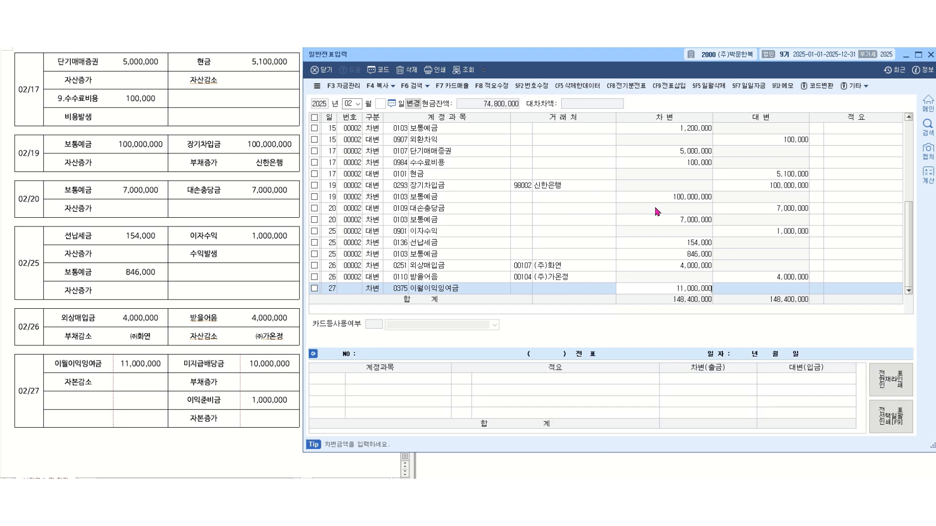
pyautogui.press('Return')
pyautogui.press('Return')
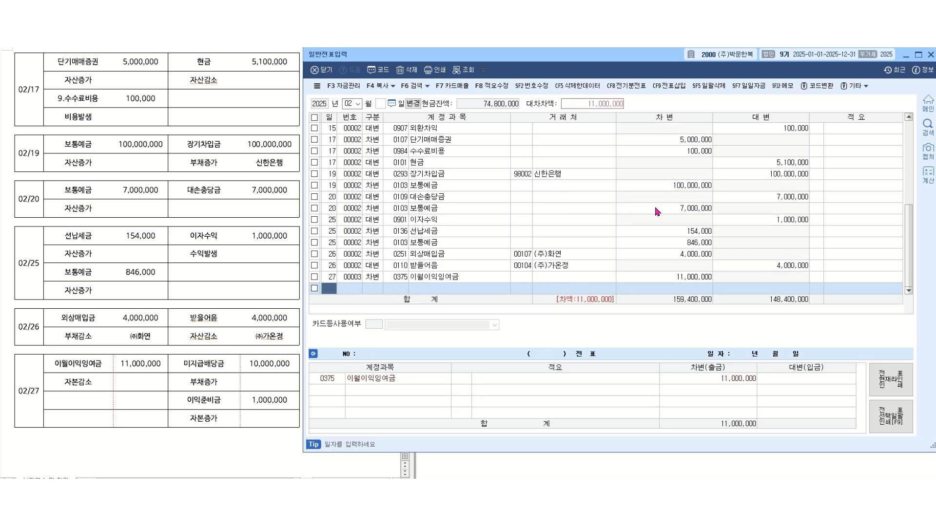
# Start a credit line for the 27th with account 0265 미지급배당금
pyautogui.press('Return')
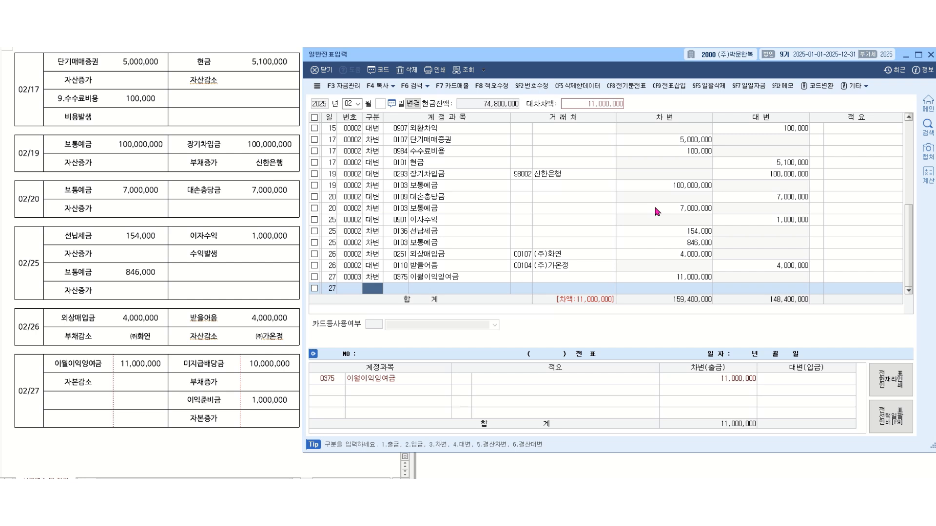
pyautogui.write('4')
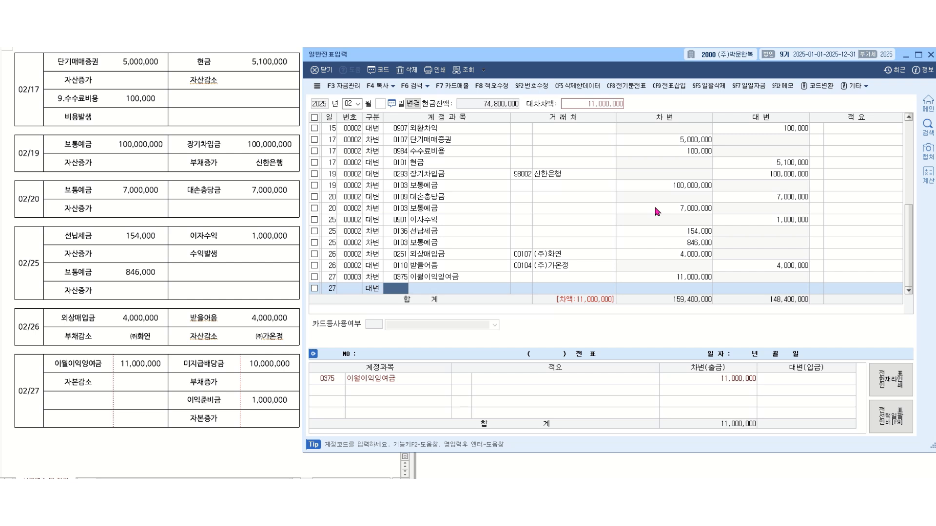
pyautogui.write('미지급')
pyautogui.press('Return')
pyautogui.press('Down')
pyautogui.press('Down')
pyautogui.press('Down')
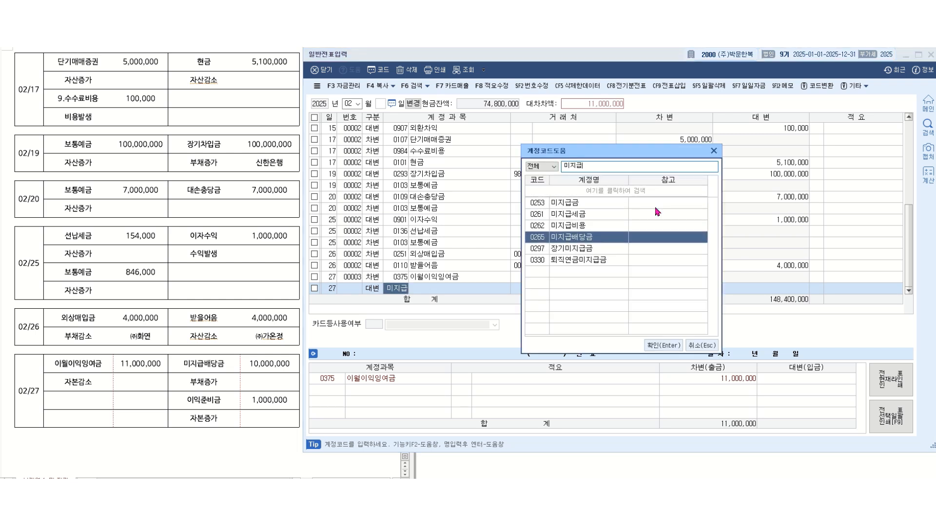
pyautogui.press('Return')
# Set the credit amount of the 27th's 미지급배당금 line to 10,000,000, leaving its 거래처 and 적요 empty
pyautogui.press('Return')
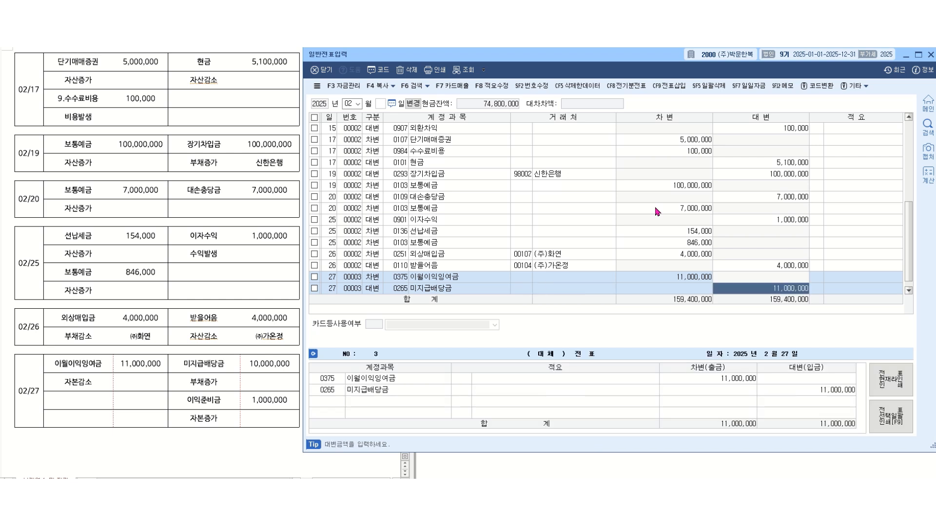
pyautogui.write('10000000')
pyautogui.press('Return')
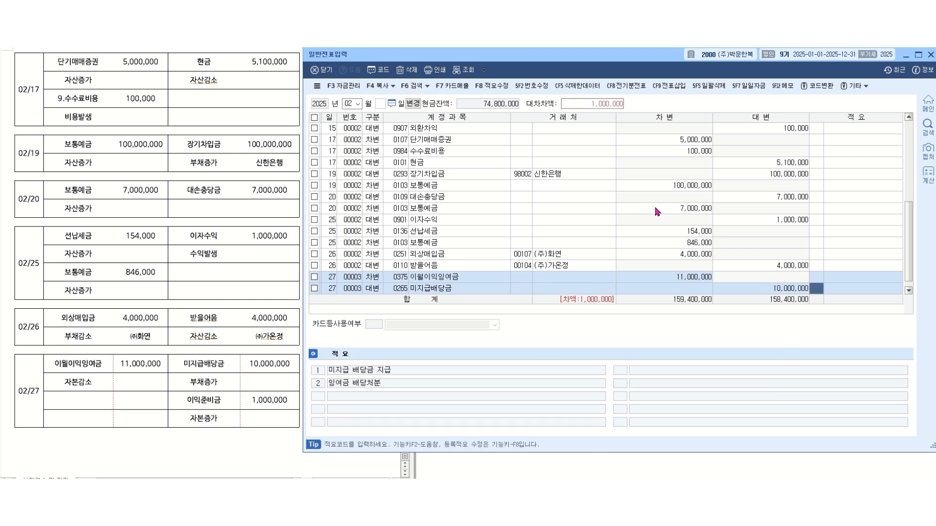
pyautogui.press('Return')
# Add a second credit line for the 27th with account 0351 이익준비금
pyautogui.press('Return')
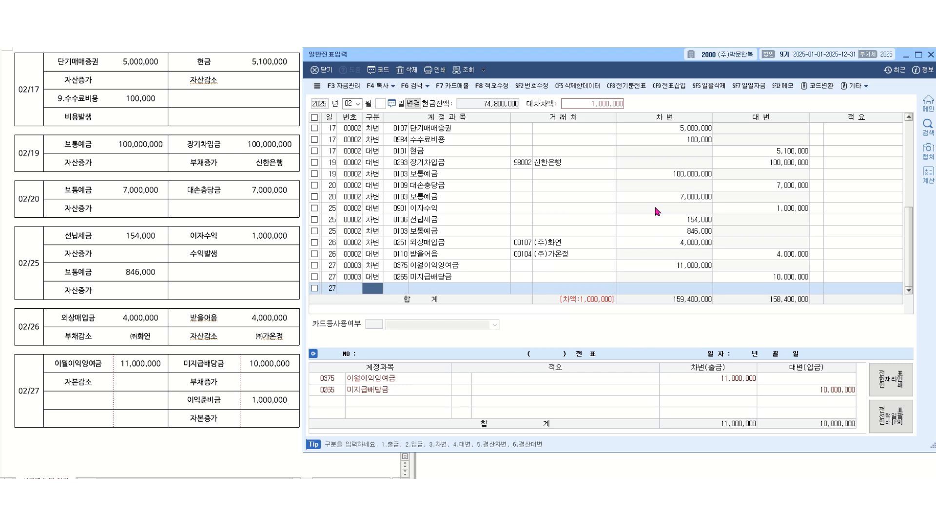
pyautogui.write('4')
pyautogui.press('Return')
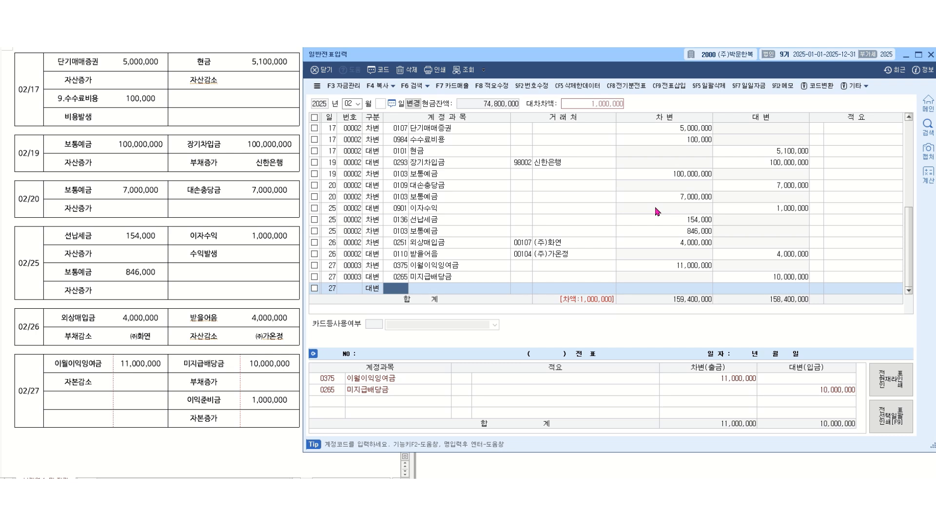
pyautogui.write('이익')
pyautogui.press('Return')
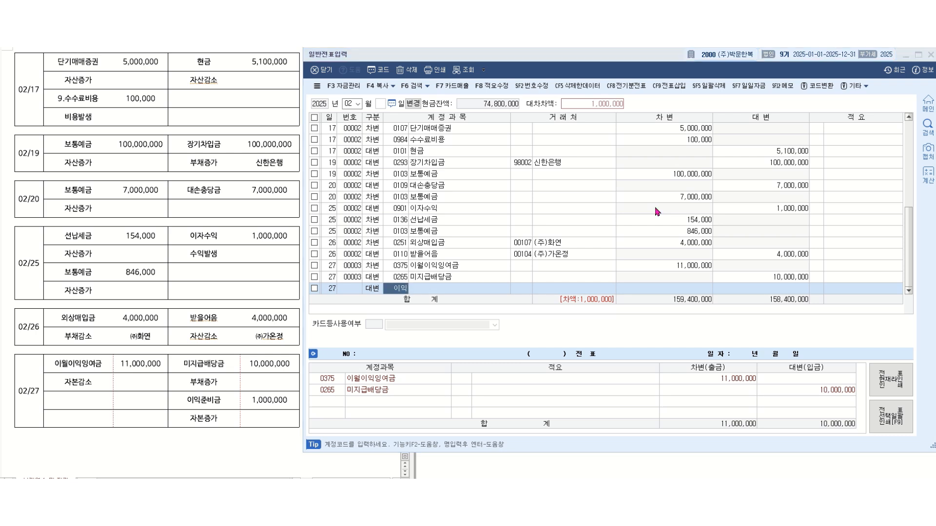
pyautogui.press('Return')
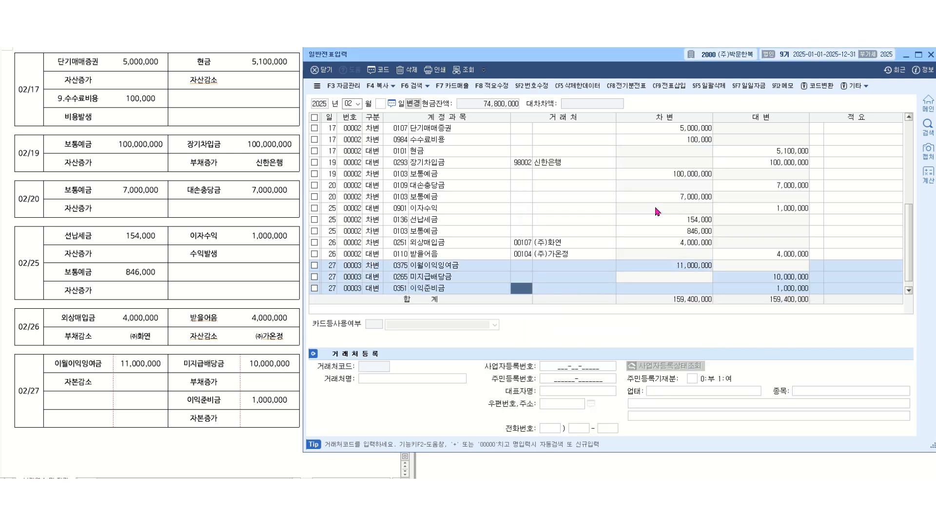